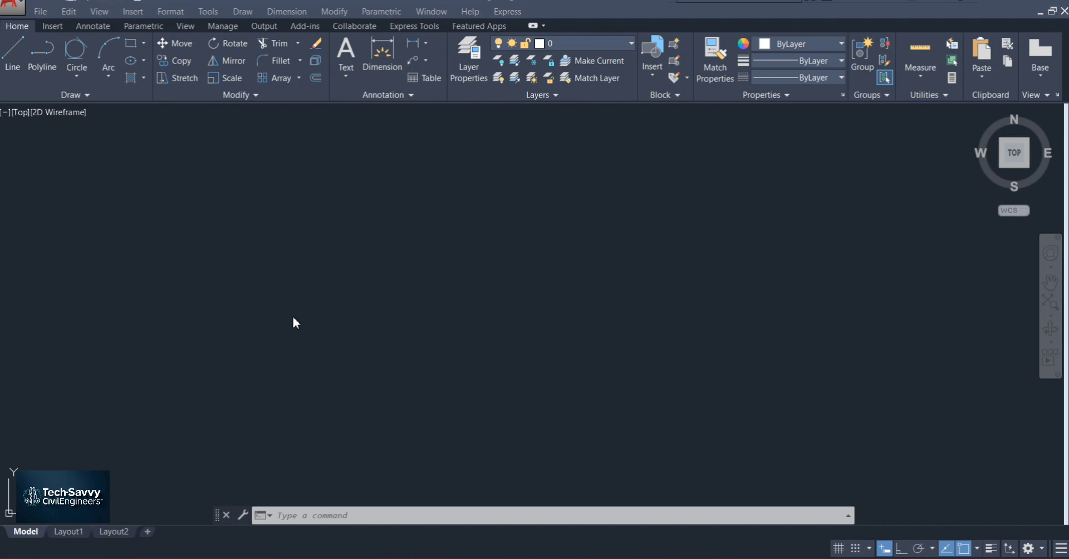
{"action": "type", "text": "c"}
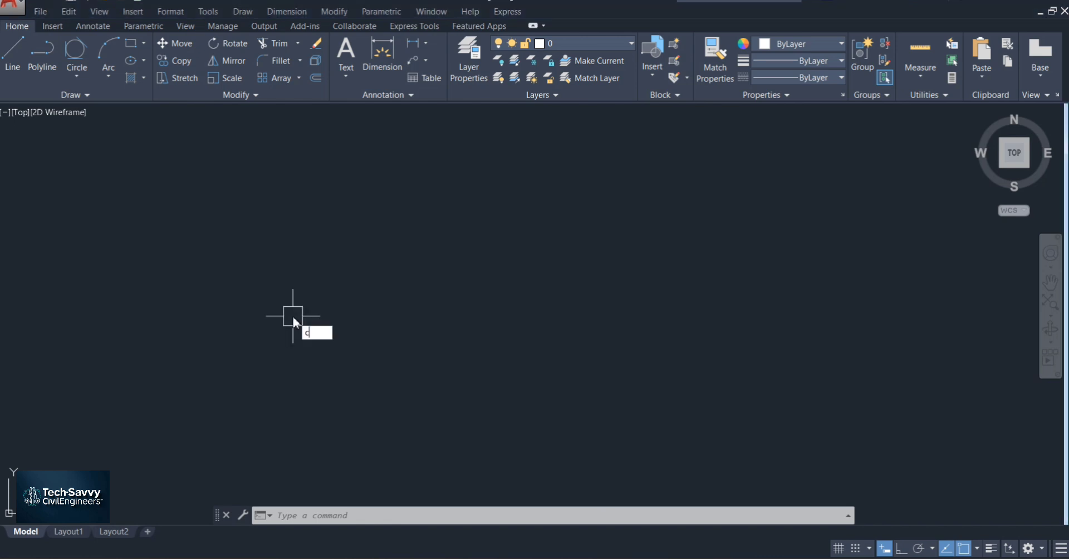
{"action": "key", "text": "Return"}
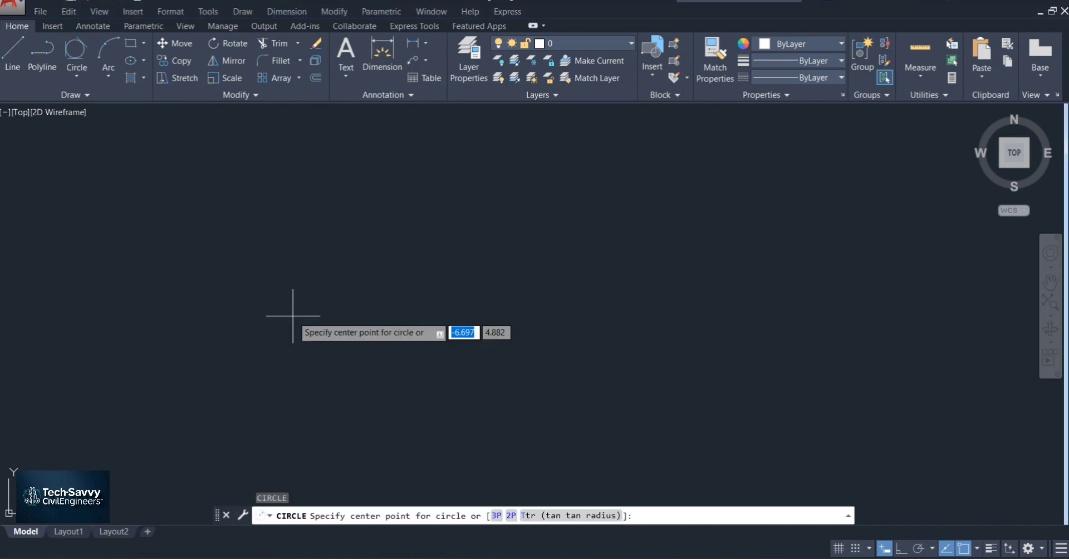
{"action": "key", "text": "Escape"}
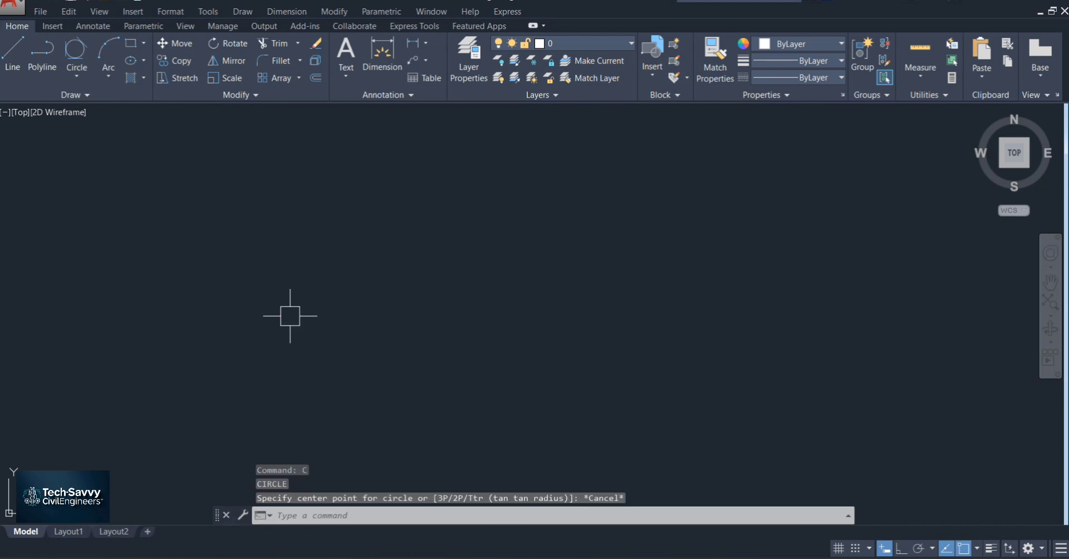
{"action": "left_click", "coordinate": [88, 79]}
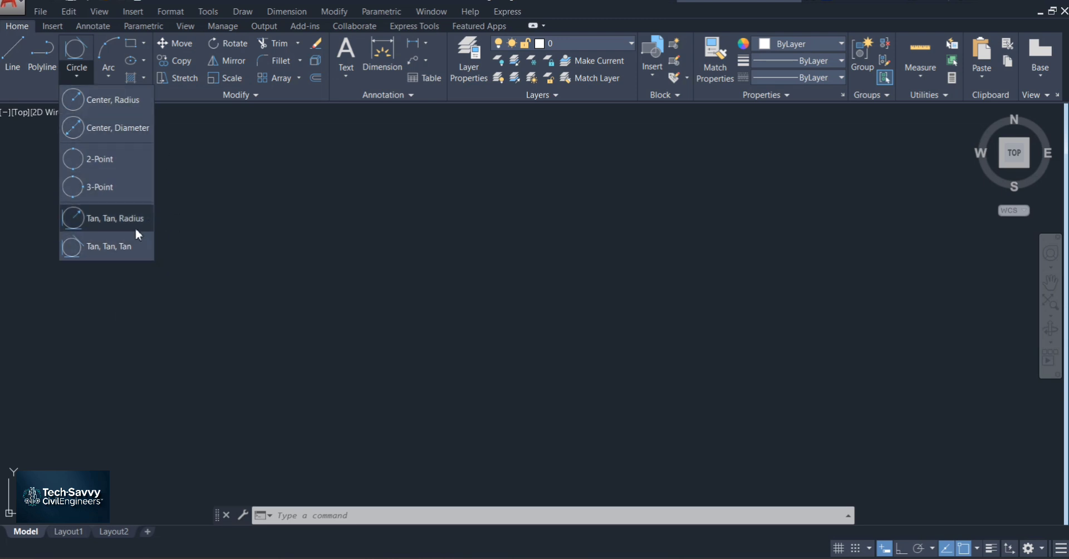
{"action": "left_click", "coordinate": [184, 220]}
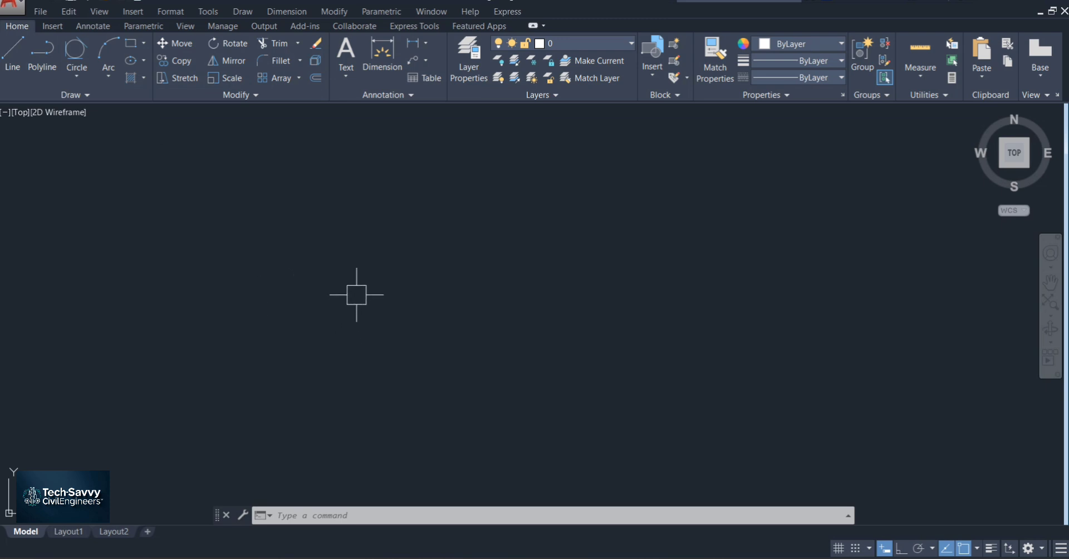
- Draw a circle with a radius of 5 in the empty drawing area
{"action": "type", "text": "c"}
{"action": "key", "text": "Return"}
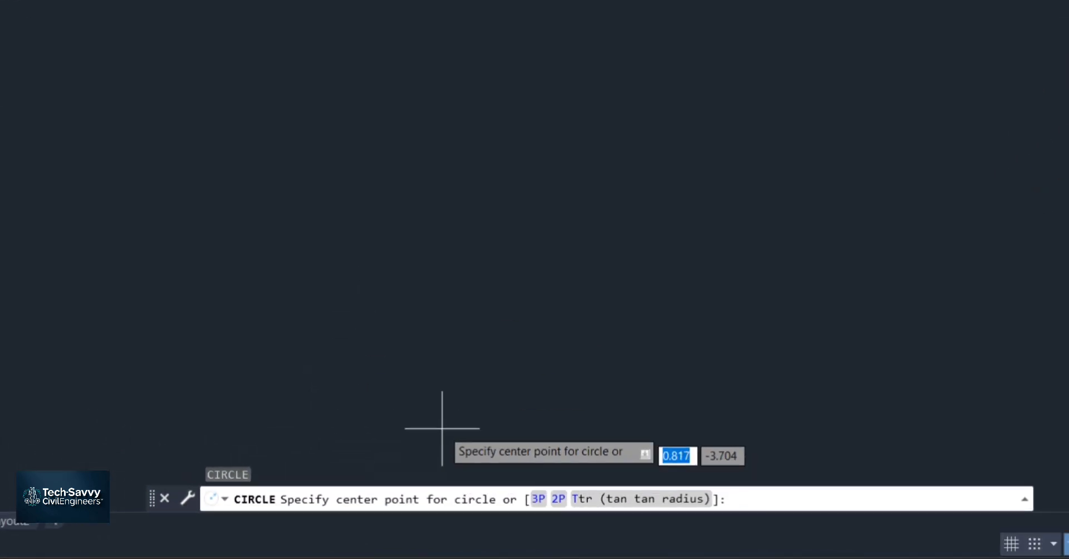
{"action": "left_click", "coordinate": [373, 163]}
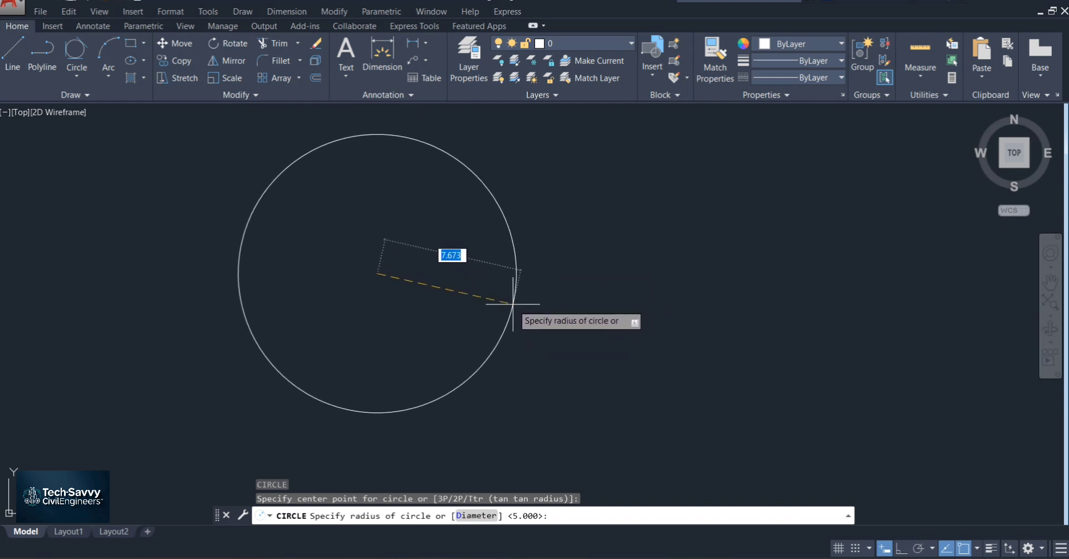
{"action": "key", "text": "Return"}
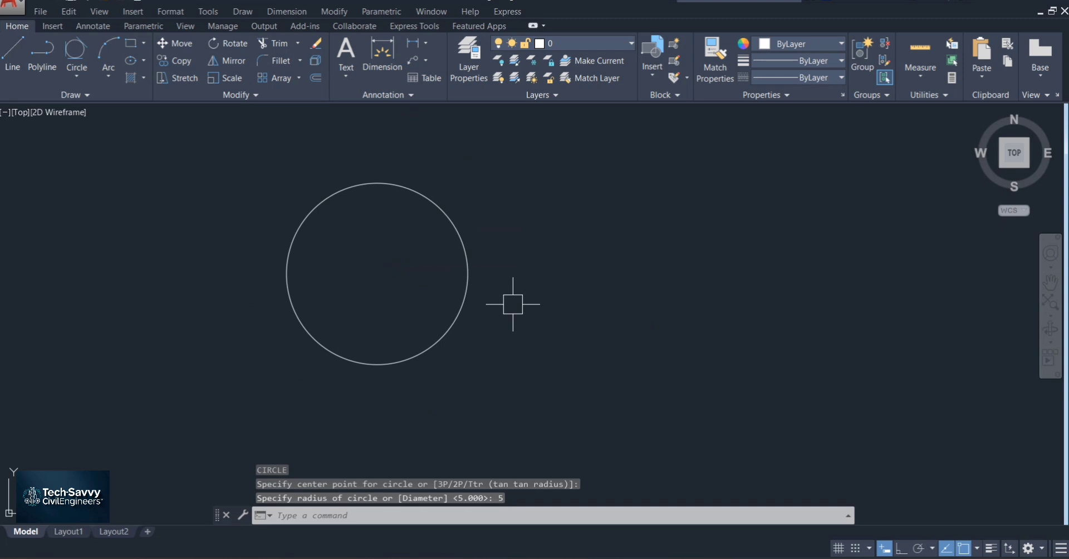
{"action": "key", "text": "Escape"}
{"action": "mouse_move", "coordinate": [491, 284]}
{"action": "middle_mouse_down"}
{"action": "mouse_move", "coordinate": [603, 308]}
{"action": "mouse_move", "coordinate": [624, 333]}
{"action": "middle_mouse_up"}
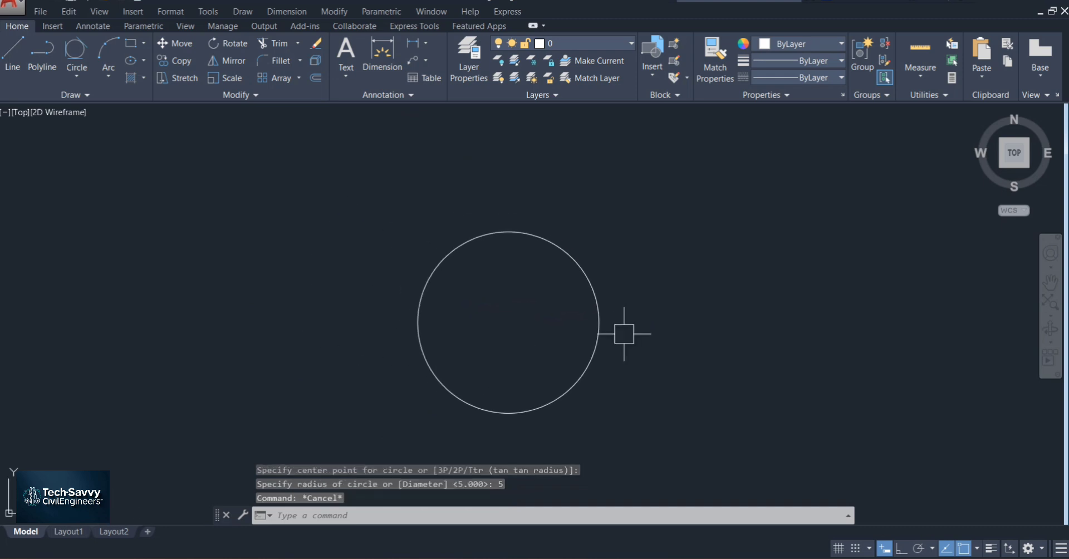
- Add a radius dimension to the circle, placing its text outside the upper-right part of the circumference
{"action": "left_click", "coordinate": [597, 293]}
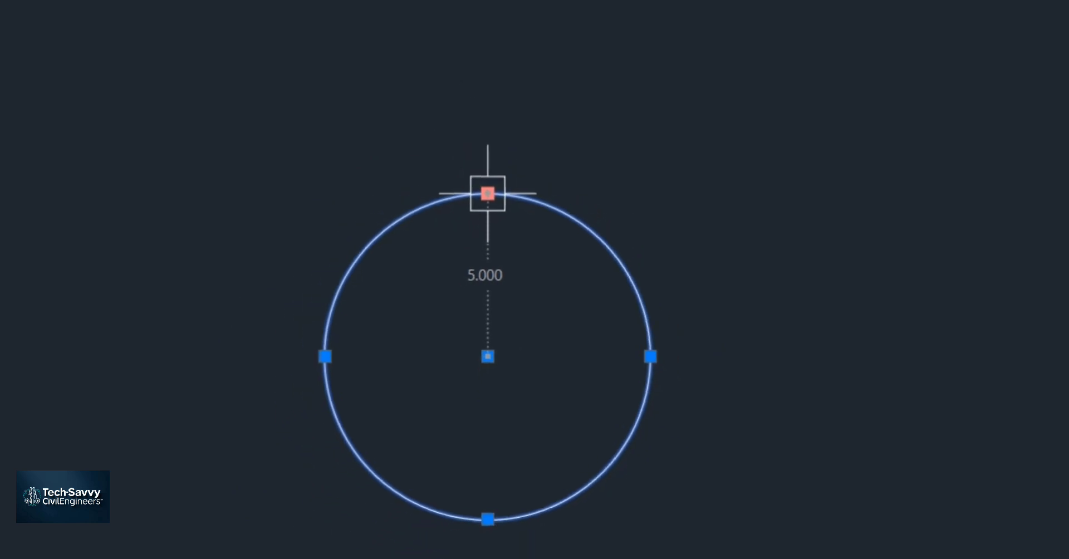
{"action": "scroll", "coordinate": [508, 231], "scroll_direction": "up", "scroll_amount": 4}
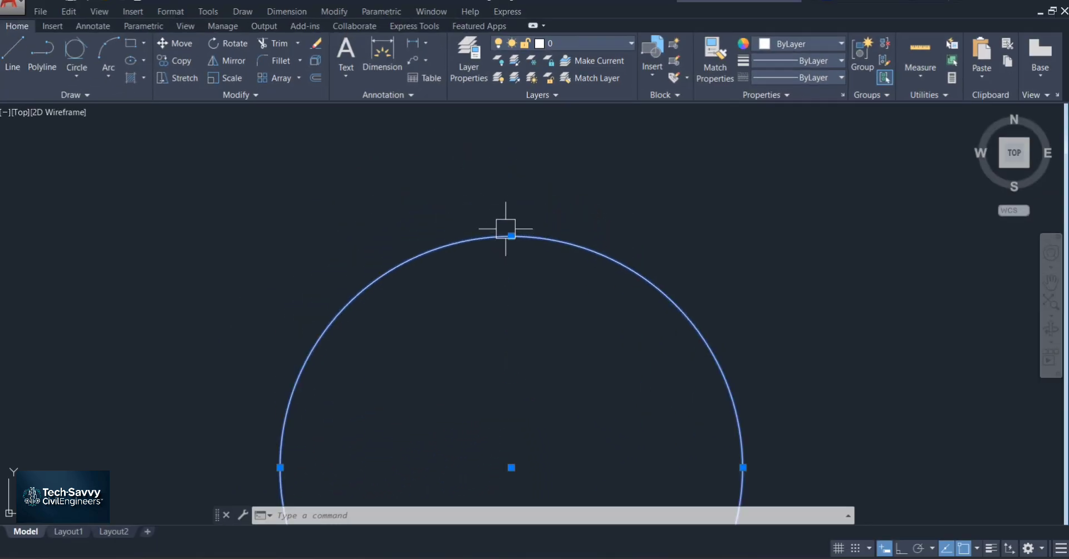
{"action": "scroll", "coordinate": [506, 228], "scroll_direction": "down", "scroll_amount": 2}
{"action": "key", "text": "Escape"}
{"action": "key", "text": "Escape"}
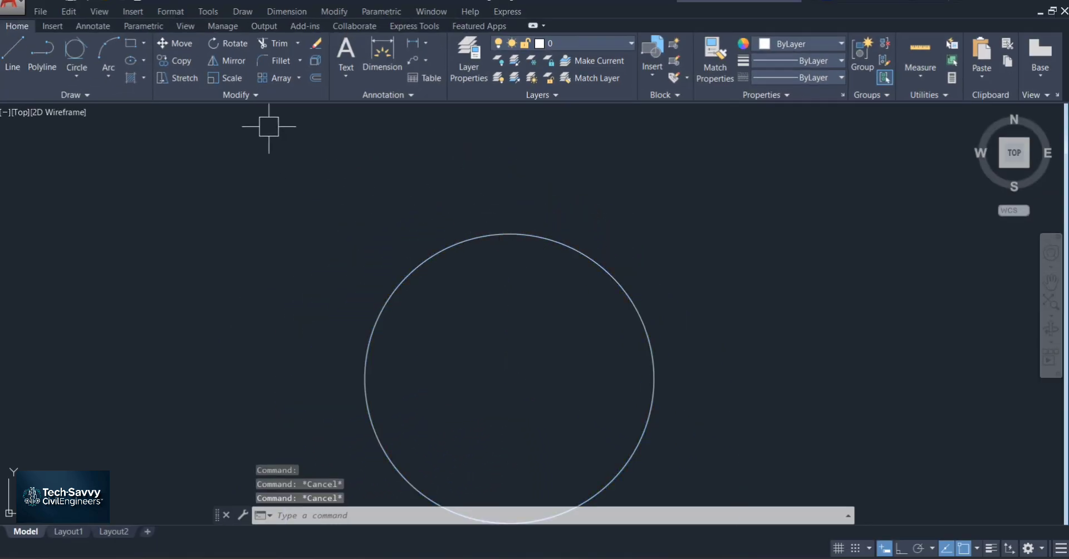
{"action": "left_click", "coordinate": [282, 13]}
{"action": "left_click", "coordinate": [295, 117]}
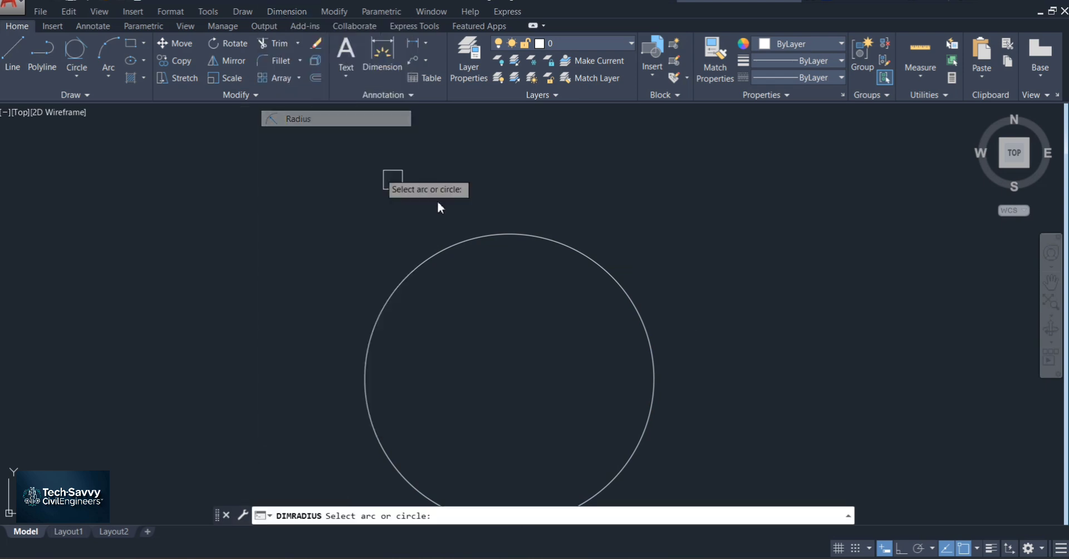
{"action": "left_click", "coordinate": [585, 251]}
{"action": "left_click", "coordinate": [594, 222]}
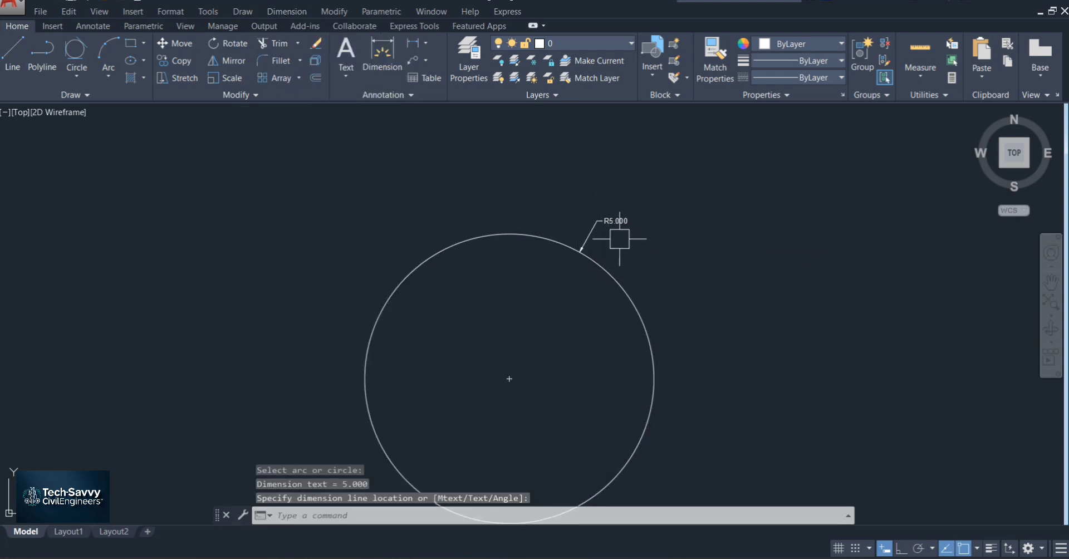
{"action": "scroll", "coordinate": [619, 238], "scroll_direction": "up", "scroll_amount": 4}
{"action": "scroll", "coordinate": [613, 250], "scroll_direction": "down", "scroll_amount": 4}
- Draw a second circle to the right of the first one, using the Diameter option with a value of 6
{"action": "middle_click_drag", "start_coordinate": [680, 295], "coordinate": [636, 265]}
{"action": "scroll", "coordinate": [640, 267], "scroll_direction": "down", "scroll_amount": 2}
{"action": "middle_click_drag", "start_coordinate": [720, 334], "coordinate": [630, 316]}
{"action": "key", "text": "Escape"}
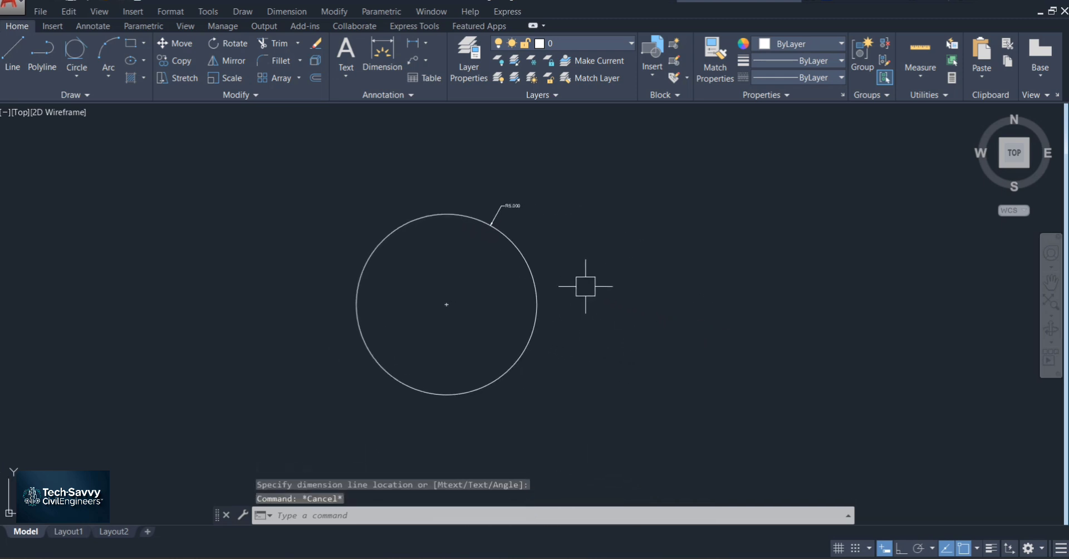
{"action": "key", "text": "Return"}
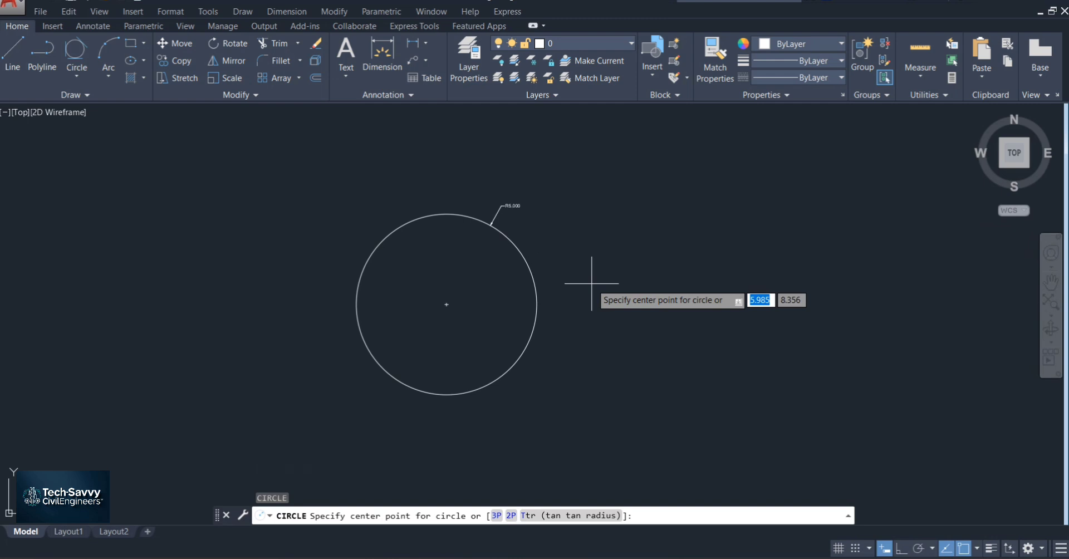
{"action": "left_click", "coordinate": [661, 304]}
{"action": "middle_click_drag", "start_coordinate": [681, 324], "coordinate": [524, 271]}
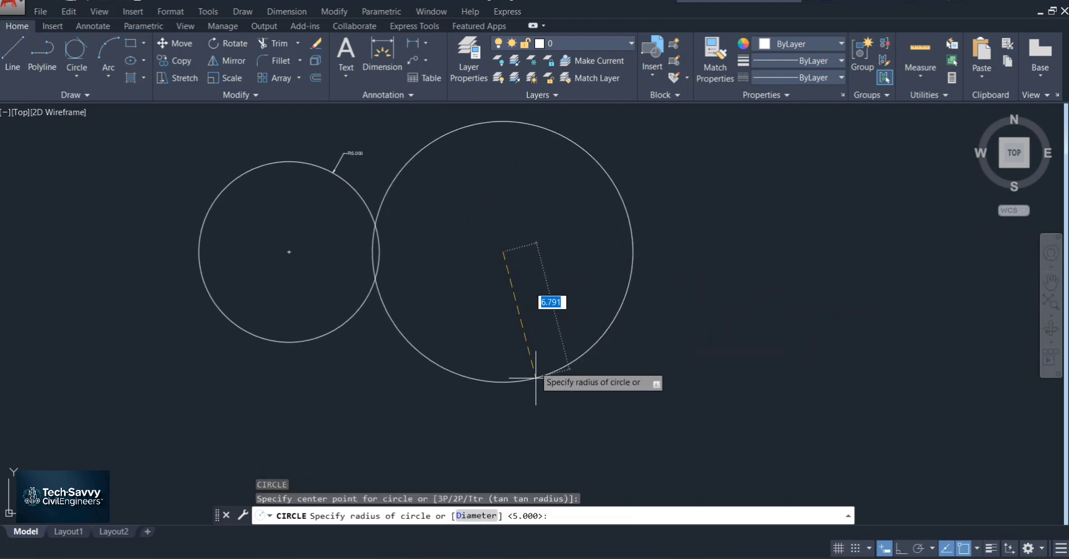
{"action": "left_click", "coordinate": [482, 516]}
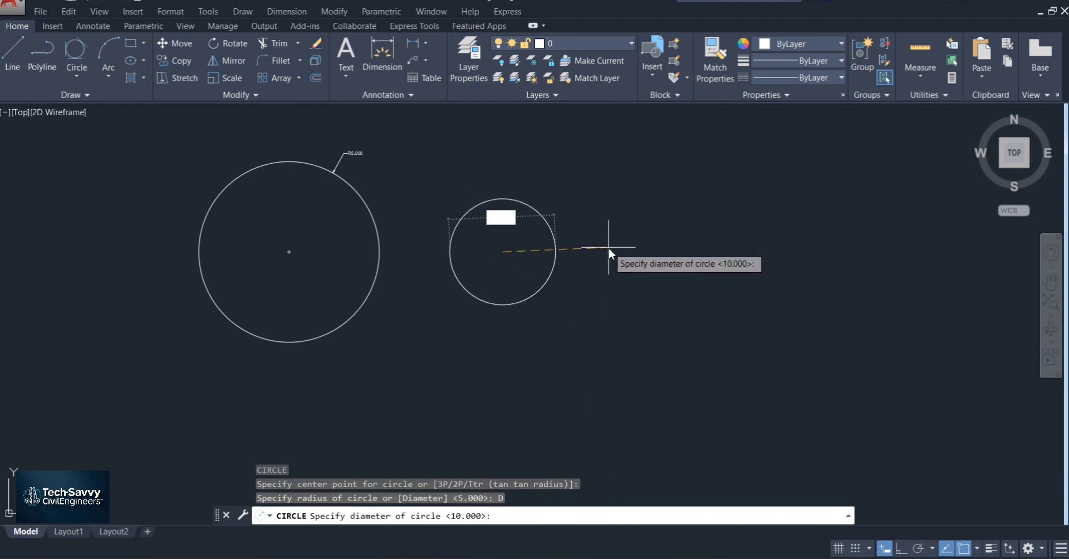
{"action": "key", "text": "Return"}
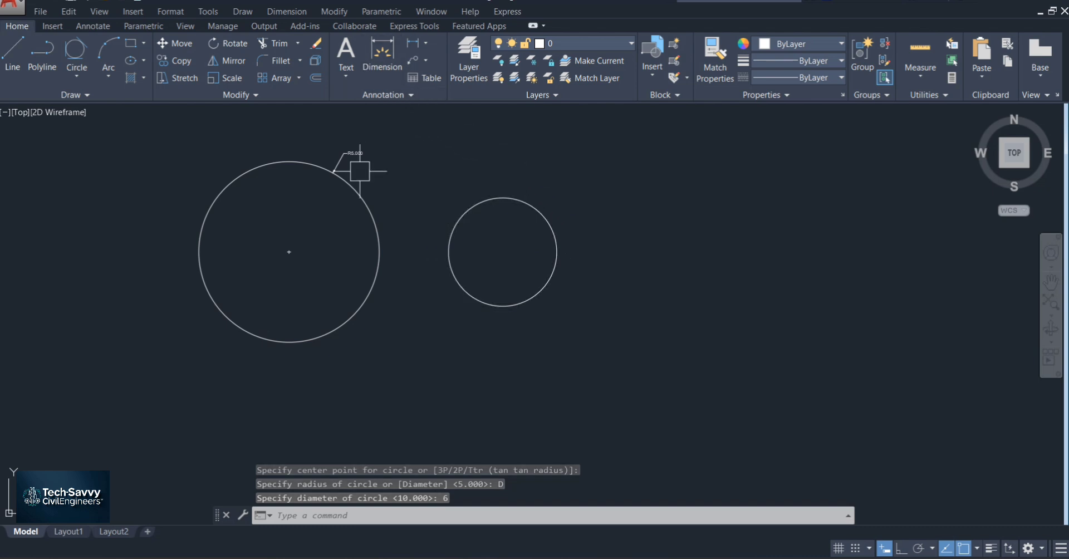
- Add a diameter dimension to the smaller circle, placing its text outside the upper-right part of the circumference
{"action": "left_click", "coordinate": [286, 12]}
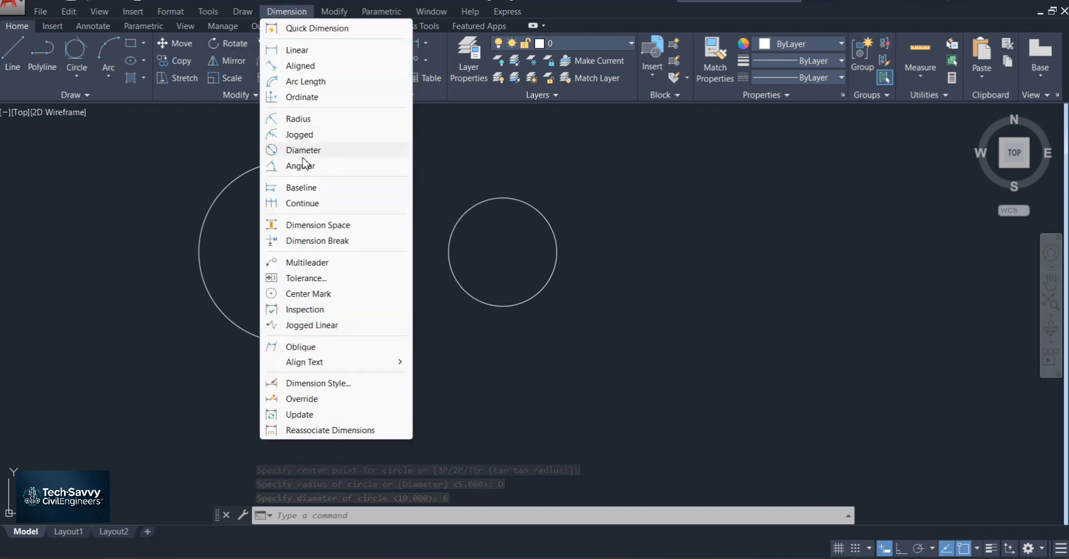
{"action": "left_click", "coordinate": [302, 153]}
{"action": "left_click", "coordinate": [515, 200]}
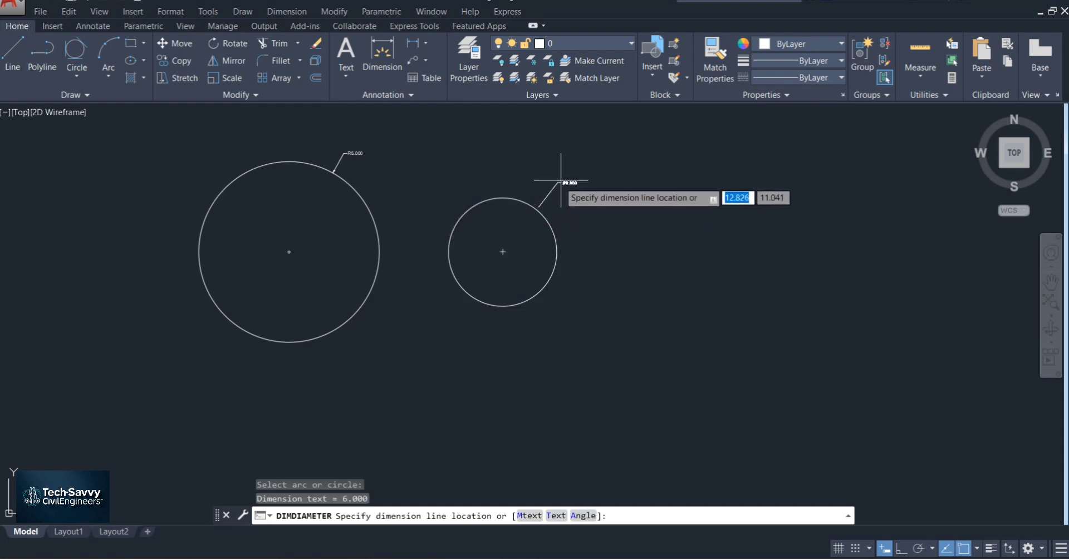
{"action": "left_click", "coordinate": [571, 192]}
{"action": "scroll", "coordinate": [572, 195], "scroll_direction": "up", "scroll_amount": 5}
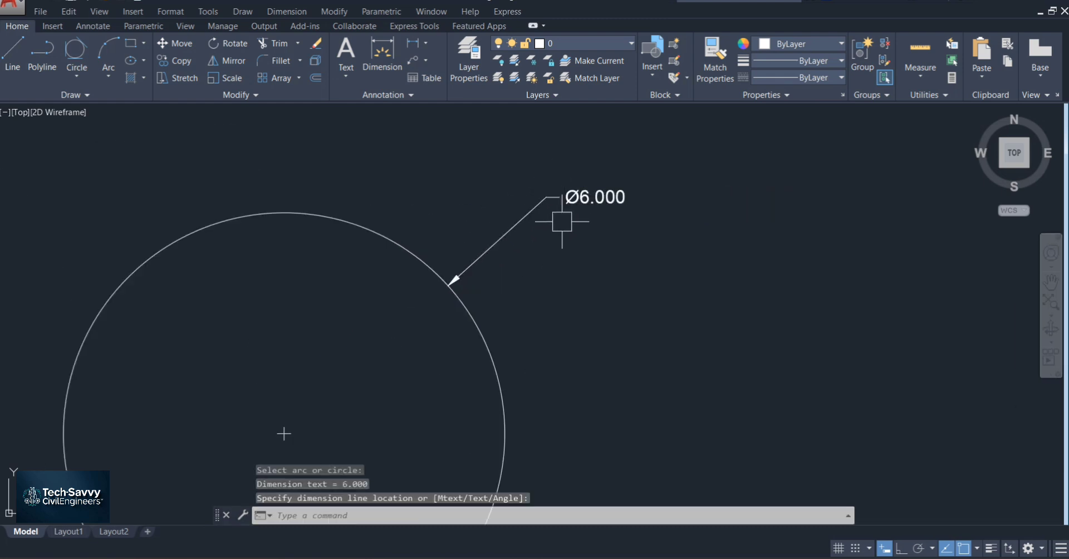
{"action": "scroll", "coordinate": [652, 264], "scroll_direction": "down", "scroll_amount": 4}
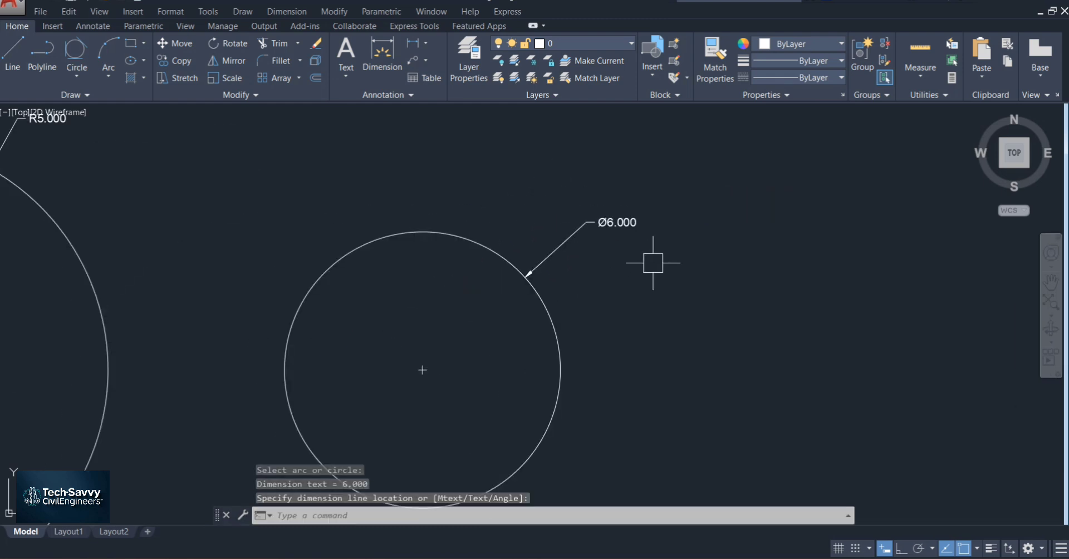
{"action": "scroll", "coordinate": [679, 241], "scroll_direction": "down", "scroll_amount": 4}
{"action": "scroll", "coordinate": [654, 270], "scroll_direction": "up", "scroll_amount": 4}
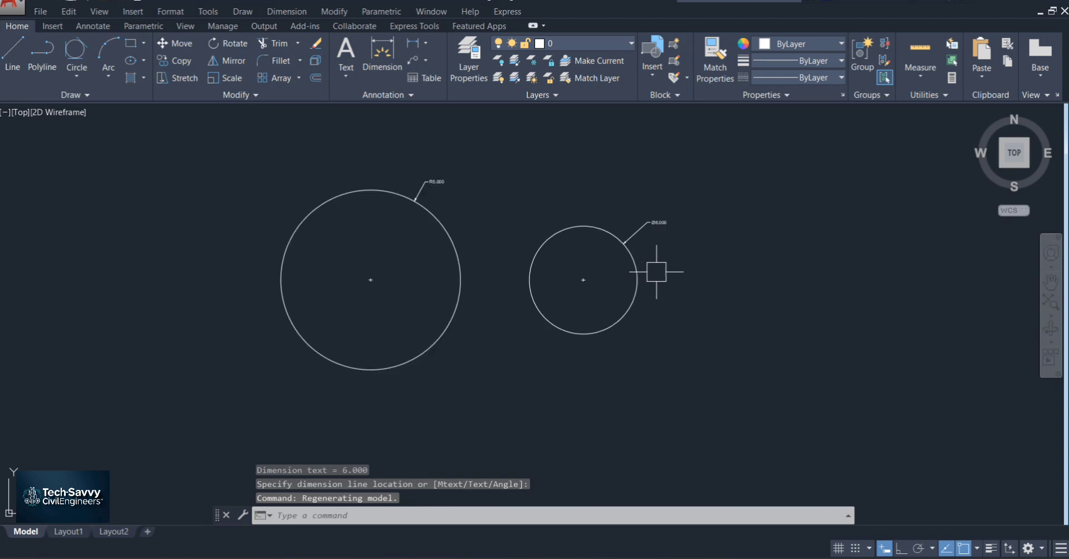
- Draw a two-point (2P) circle whose diameter runs from the large circle's lower-right edge to the small circle's lower edge
{"action": "scroll", "coordinate": [656, 271], "scroll_direction": "down", "scroll_amount": 2}
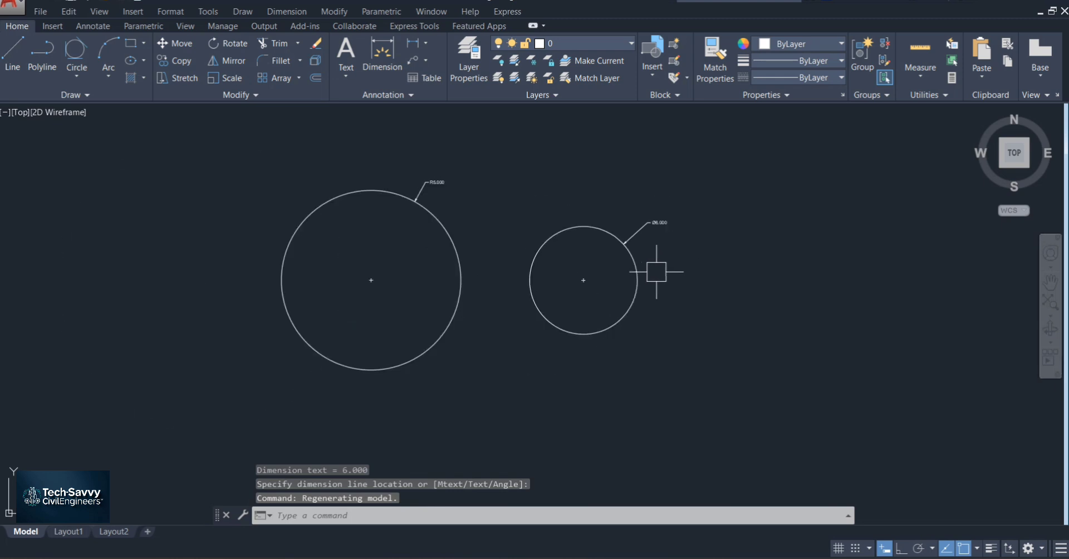
{"action": "scroll", "coordinate": [656, 271], "scroll_direction": "down", "scroll_amount": 2}
{"action": "key", "text": "Escape"}
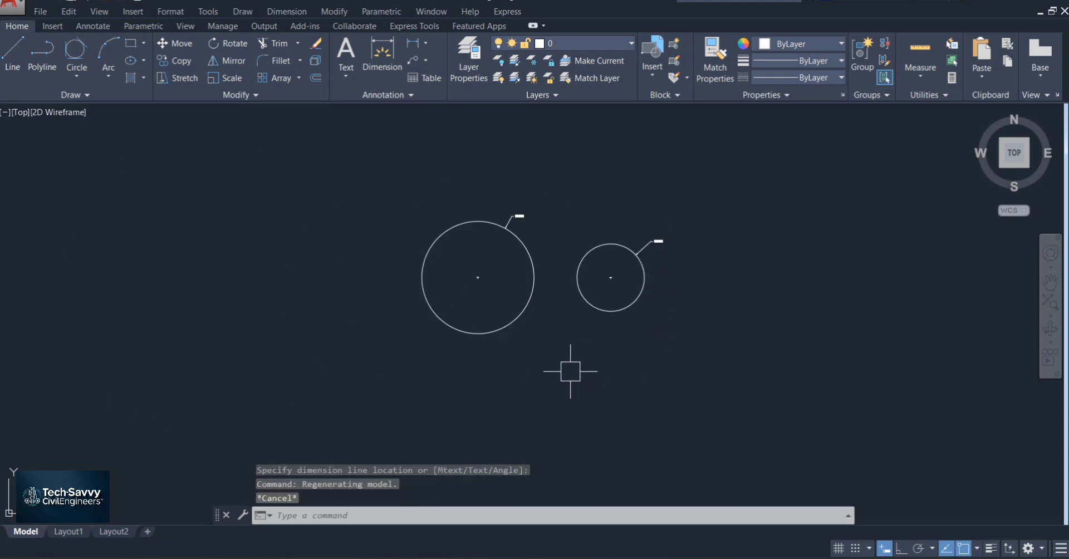
{"action": "key", "text": "Return"}
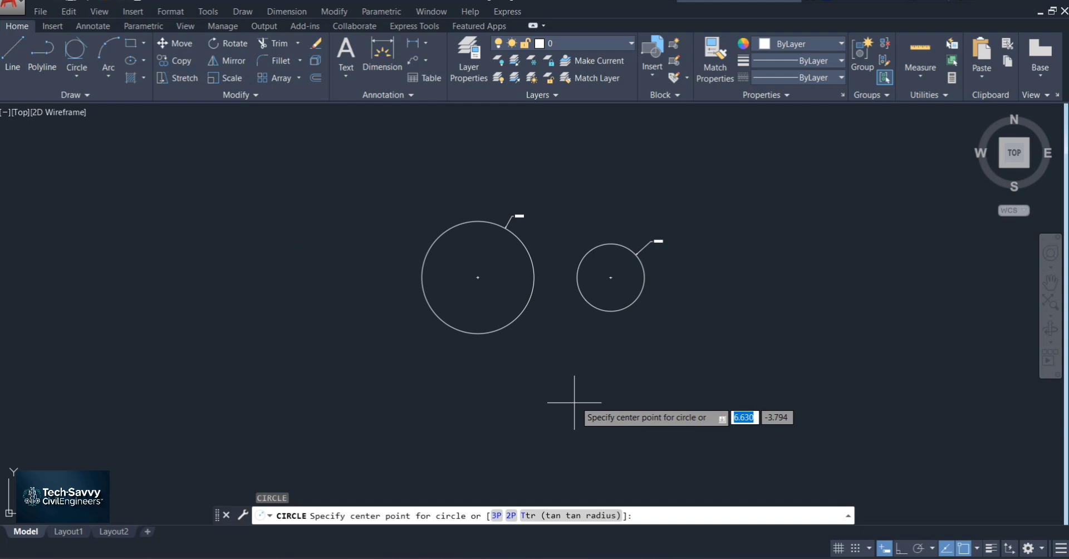
{"action": "left_click", "coordinate": [512, 516]}
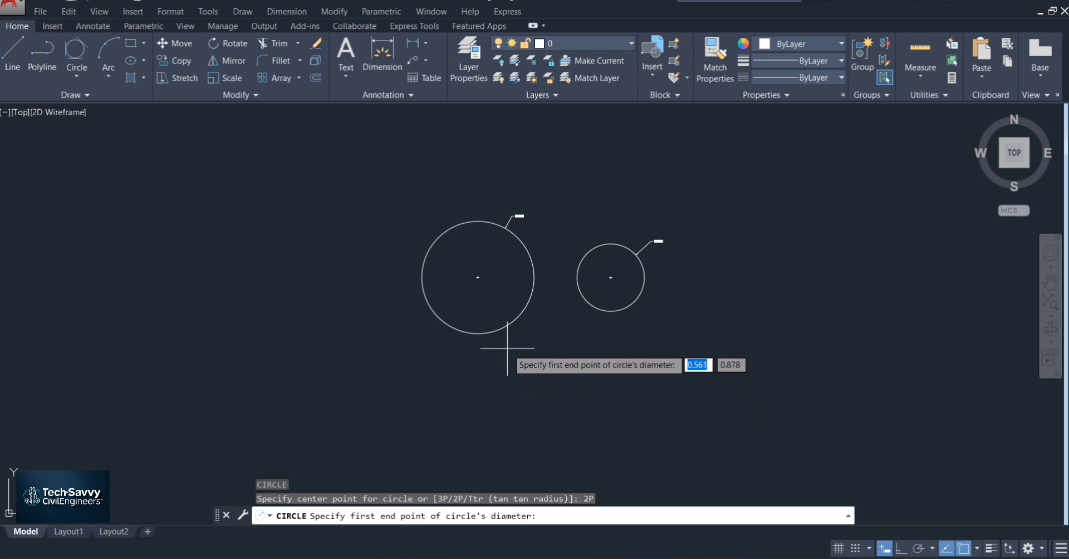
{"action": "scroll", "coordinate": [506, 349], "scroll_direction": "up", "scroll_amount": 4}
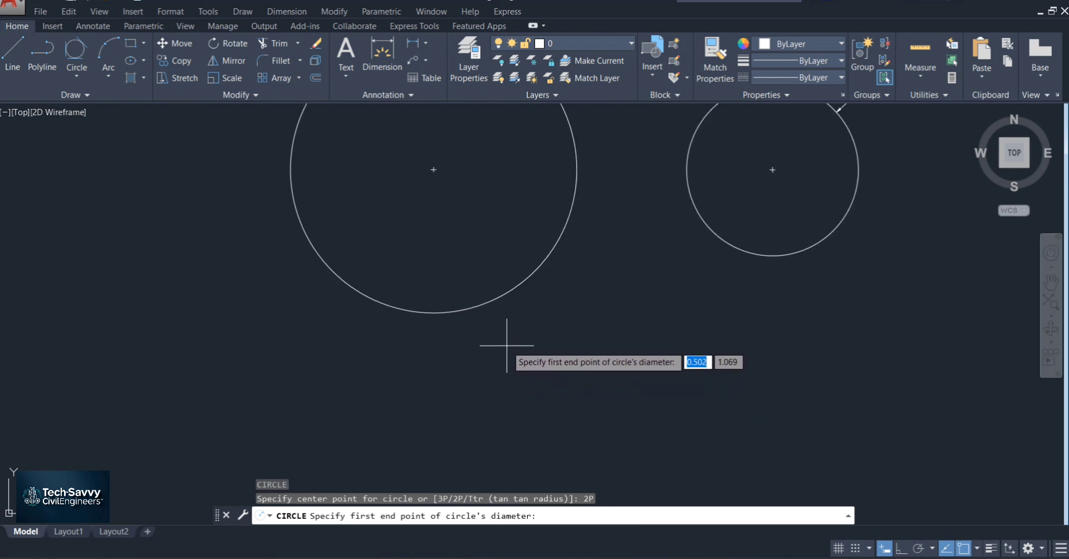
{"action": "left_click", "coordinate": [502, 295]}
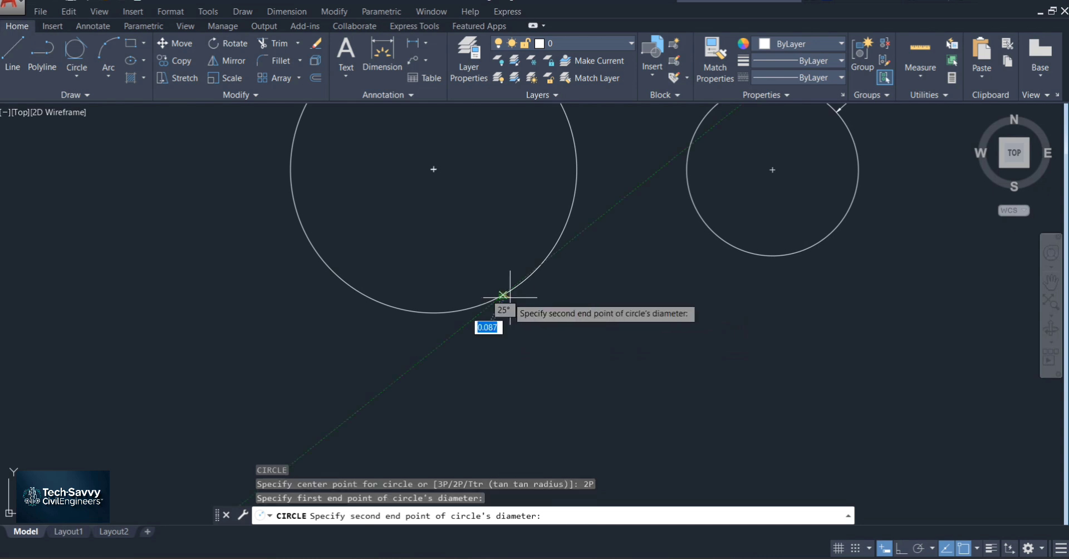
{"action": "left_click", "coordinate": [748, 252]}
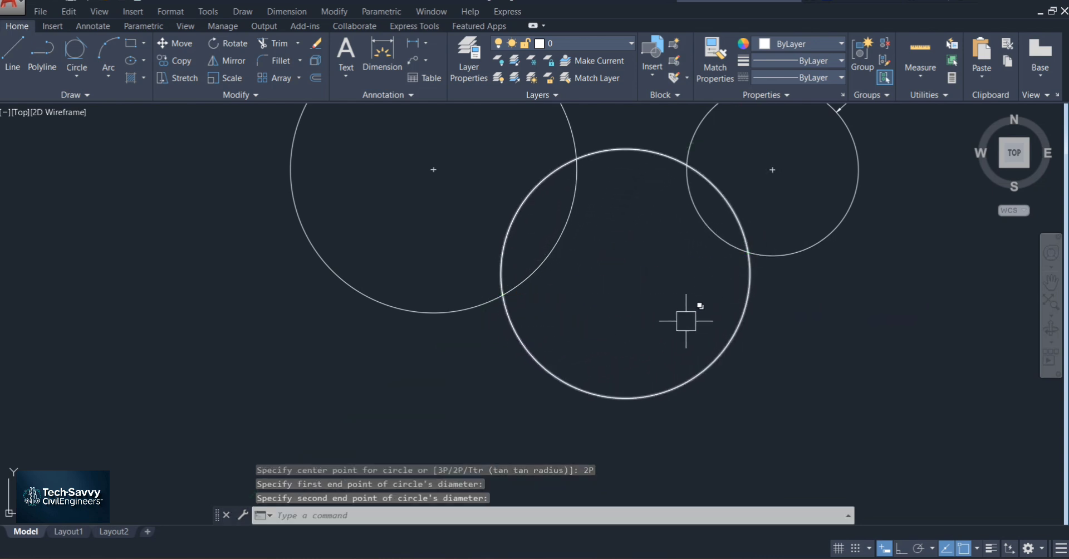
{"action": "scroll", "coordinate": [664, 333], "scroll_direction": "down", "scroll_amount": 2}
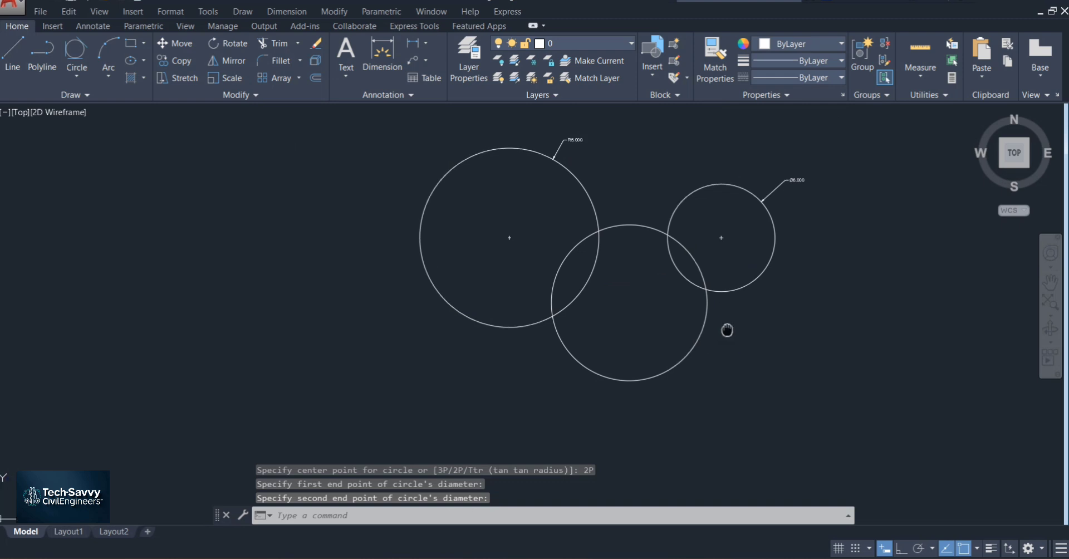
- Draw a horizontal line to the right of the three circles with Ortho mode turned on
{"action": "middle_click_drag", "start_coordinate": [727, 327], "coordinate": [496, 342]}
{"action": "scroll", "coordinate": [504, 338], "scroll_direction": "down", "scroll_amount": 1}
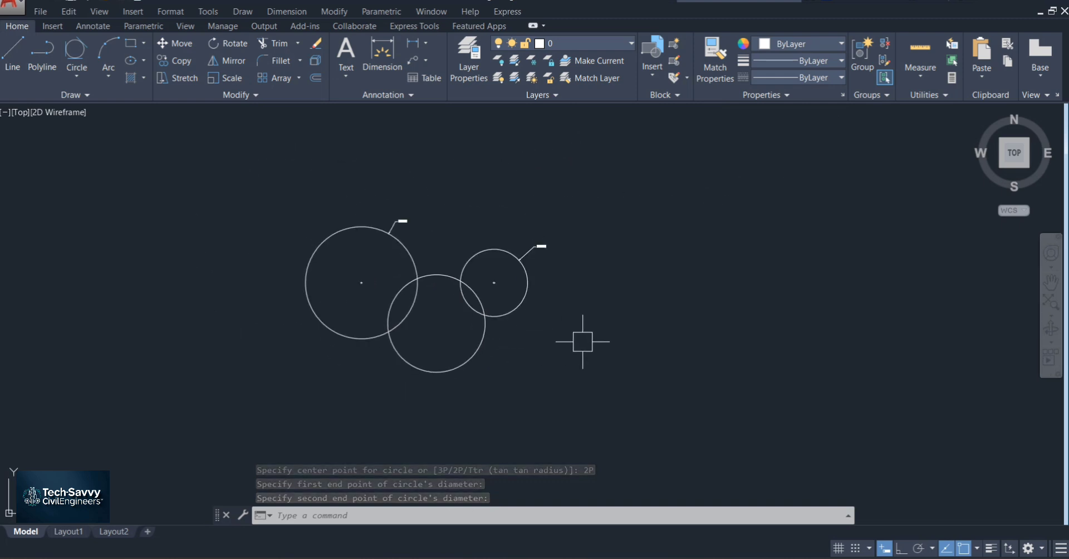
{"action": "left_click", "coordinate": [670, 400]}
{"action": "left_click", "coordinate": [669, 400]}
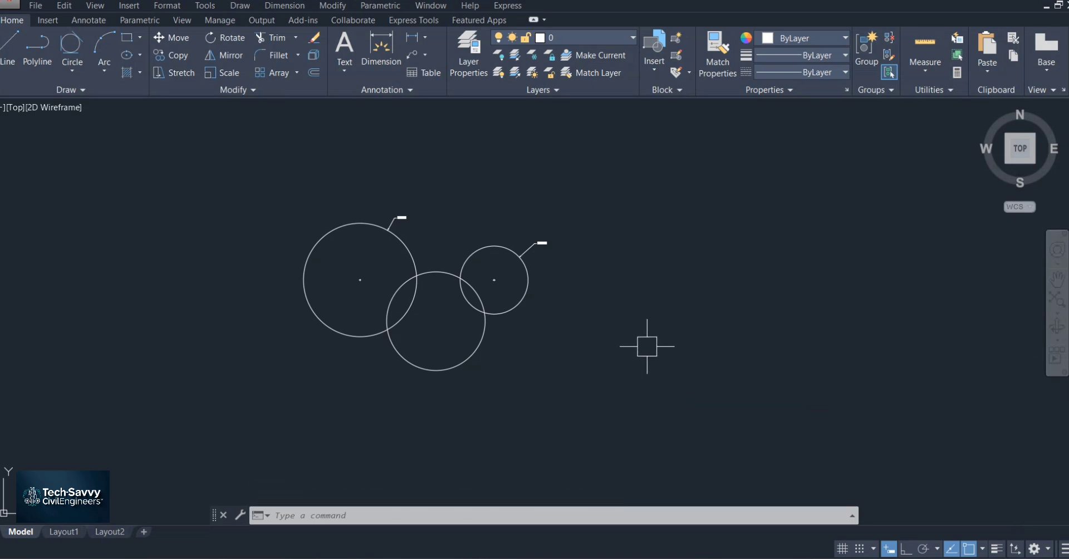
{"action": "key", "text": "Escape"}
{"action": "type", "text": "l"}
{"action": "key", "text": "Return"}
{"action": "left_click", "coordinate": [594, 251]}
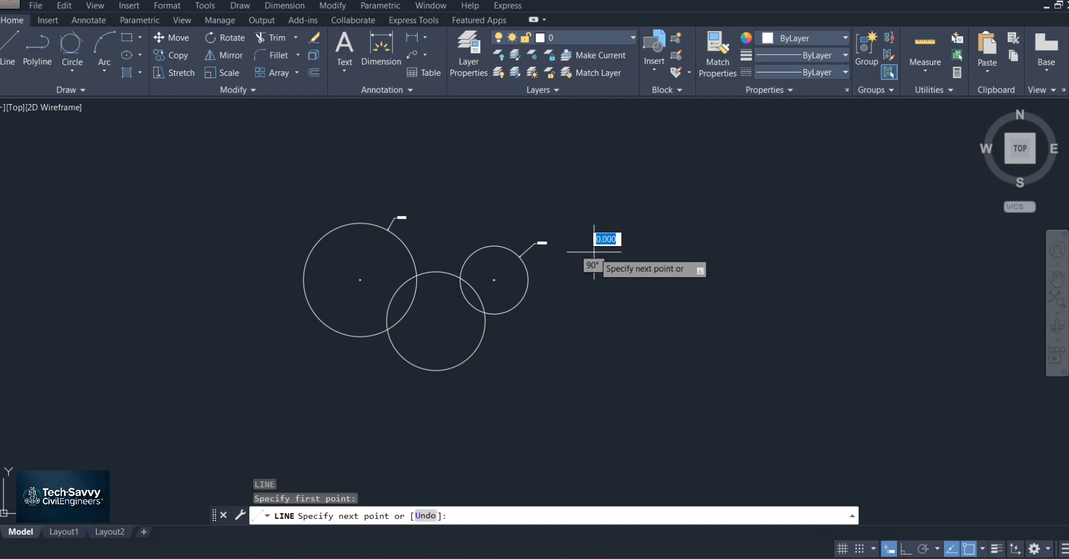
{"action": "key", "text": "F8"}
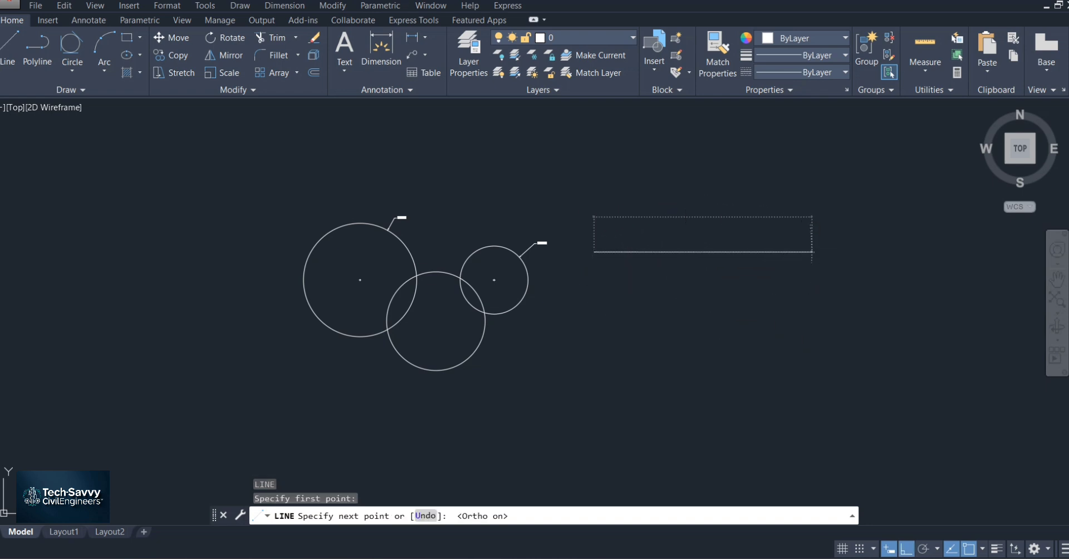
{"action": "left_click", "coordinate": [811, 253]}
{"action": "key", "text": "Return"}
- Draw a second, slightly longer horizontal line below the first one, starting at nearly the same left end
{"action": "type", "text": "l"}
{"action": "key", "text": "Return"}
{"action": "left_click", "coordinate": [595, 378]}
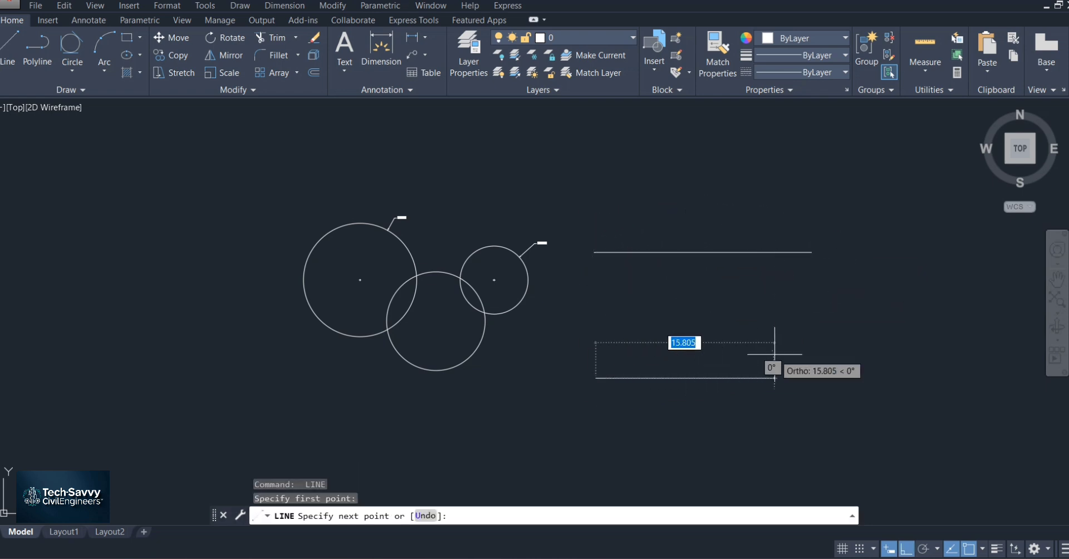
{"action": "left_click", "coordinate": [846, 378]}
{"action": "key", "text": "Return"}
- Draw a two-point (2P) circle about 11.1 in diameter from the upper line perpendicular to the lower line
{"action": "type", "text": "c"}
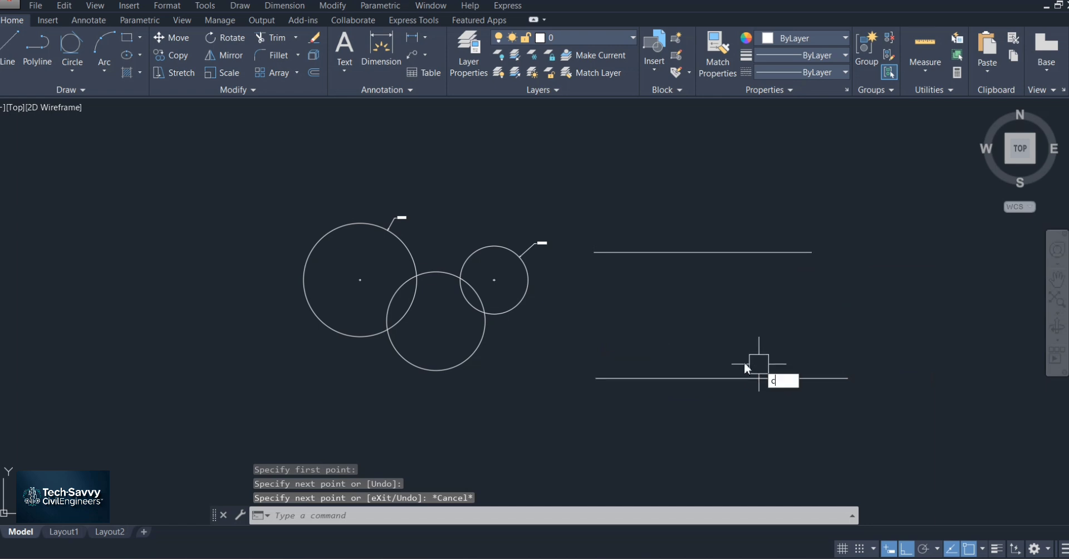
{"action": "key", "text": "Return"}
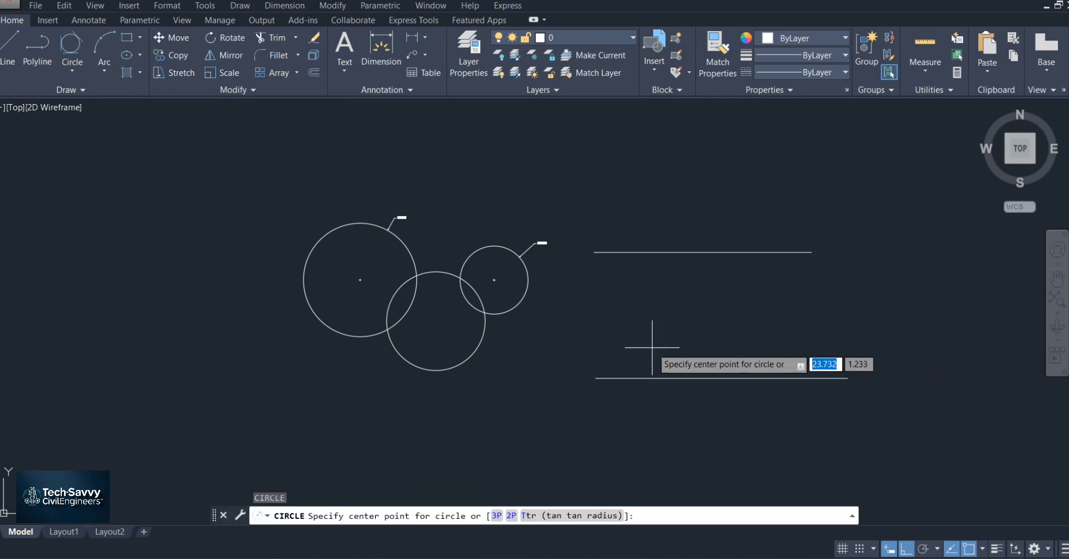
{"action": "type", "text": "2p"}
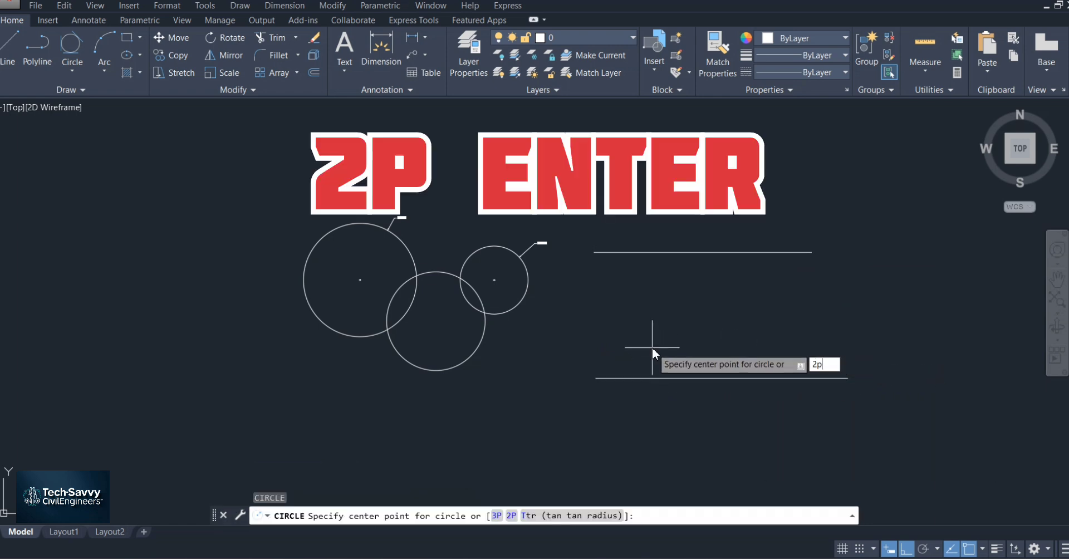
{"action": "key", "text": "Return"}
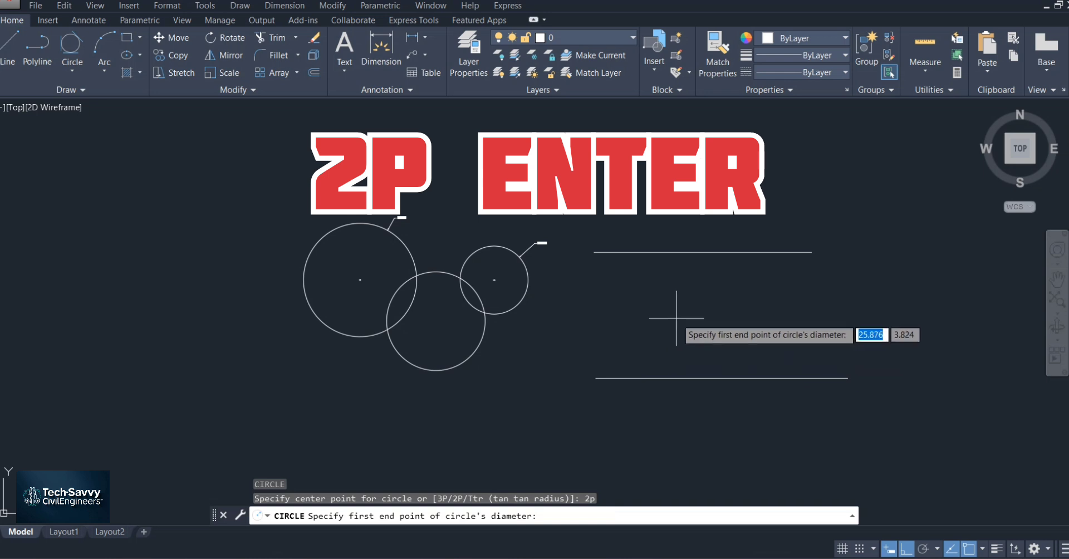
{"action": "left_click", "coordinate": [703, 252]}
{"action": "scroll", "coordinate": [714, 384], "scroll_direction": "up", "scroll_amount": 5}
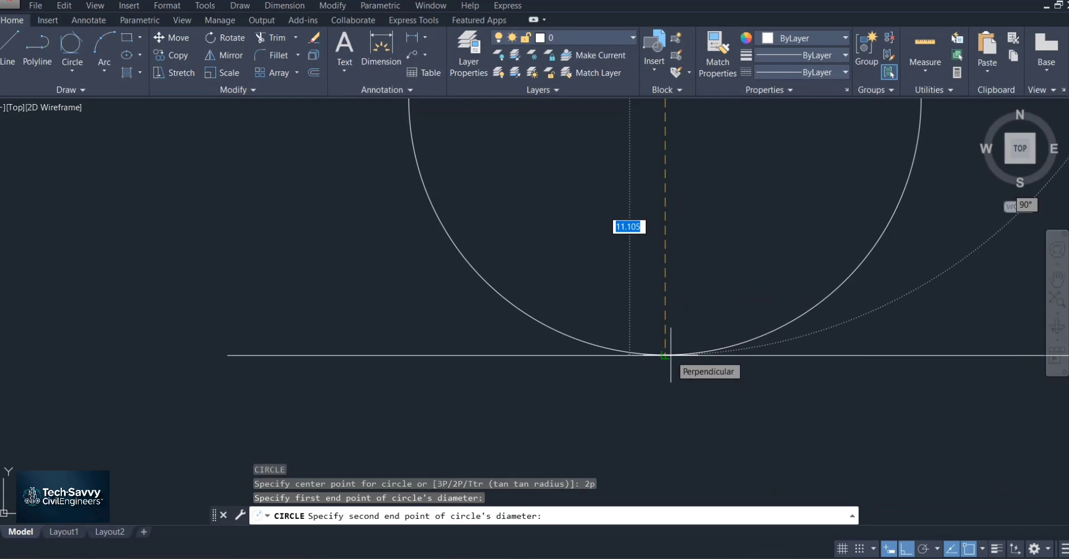
{"action": "scroll", "coordinate": [671, 354], "scroll_direction": "down", "scroll_amount": 4}
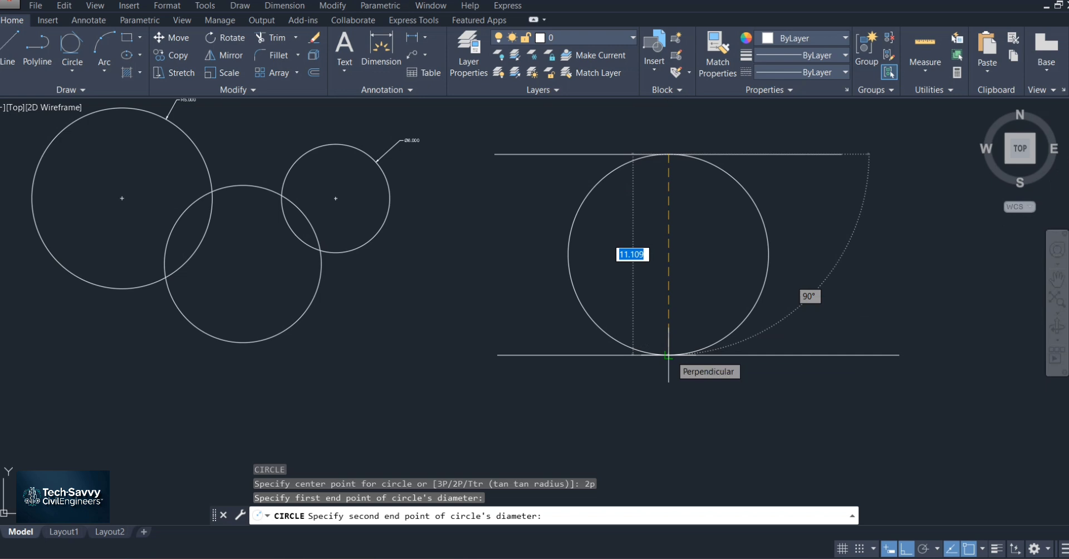
{"action": "left_click", "coordinate": [668, 354]}
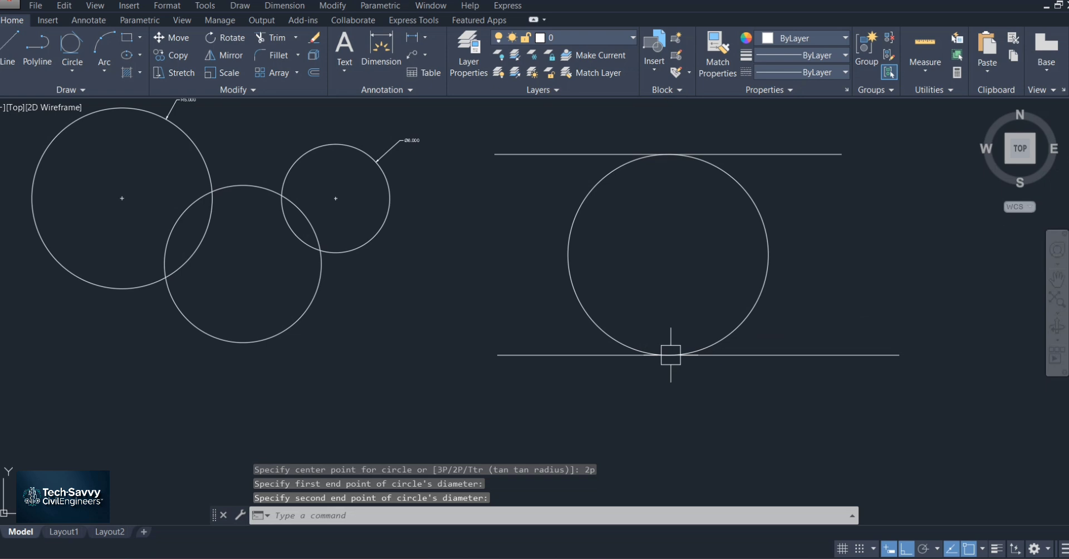
{"action": "key", "text": "Escape"}
- Add a diameter dimension to the circle between the two lines, placing its text outside the left side of the circumference
{"action": "left_click", "coordinate": [284, 5]}
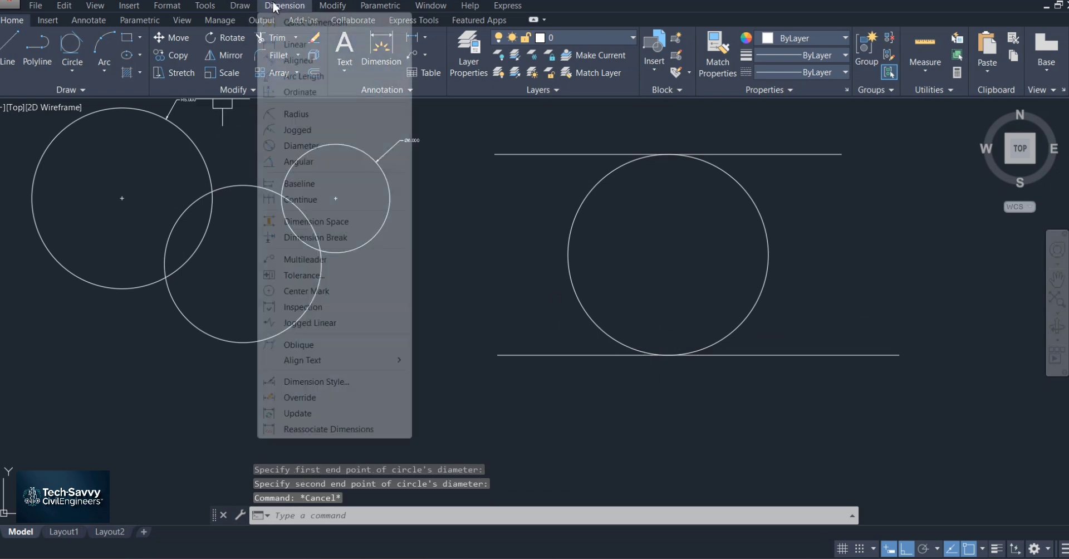
{"action": "left_click", "coordinate": [298, 146]}
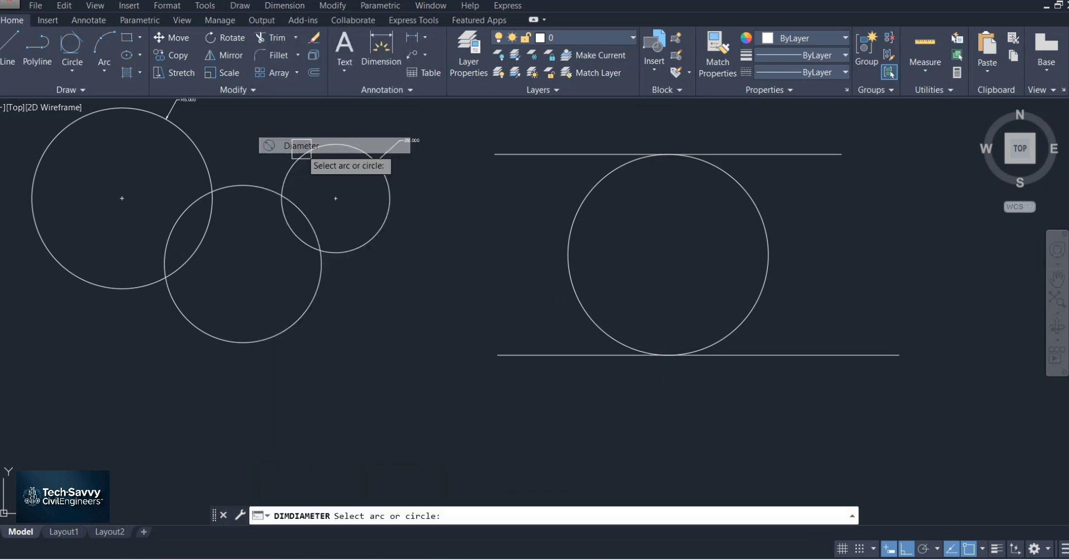
{"action": "left_click", "coordinate": [569, 245]}
{"action": "left_click", "coordinate": [511, 265]}
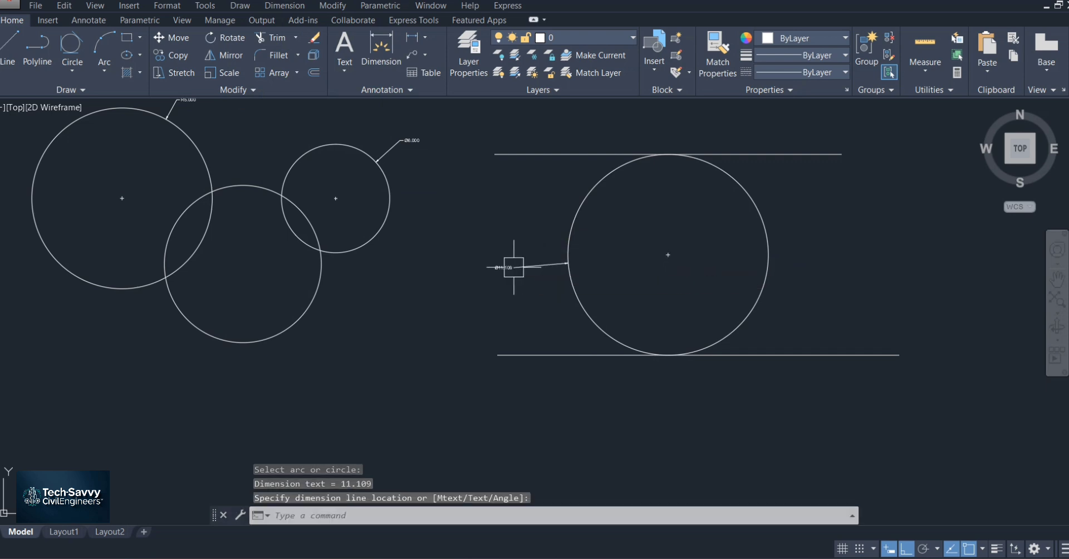
{"action": "scroll", "coordinate": [460, 274], "scroll_direction": "up", "scroll_amount": 6}
{"action": "scroll", "coordinate": [646, 276], "scroll_direction": "down", "scroll_amount": 6}
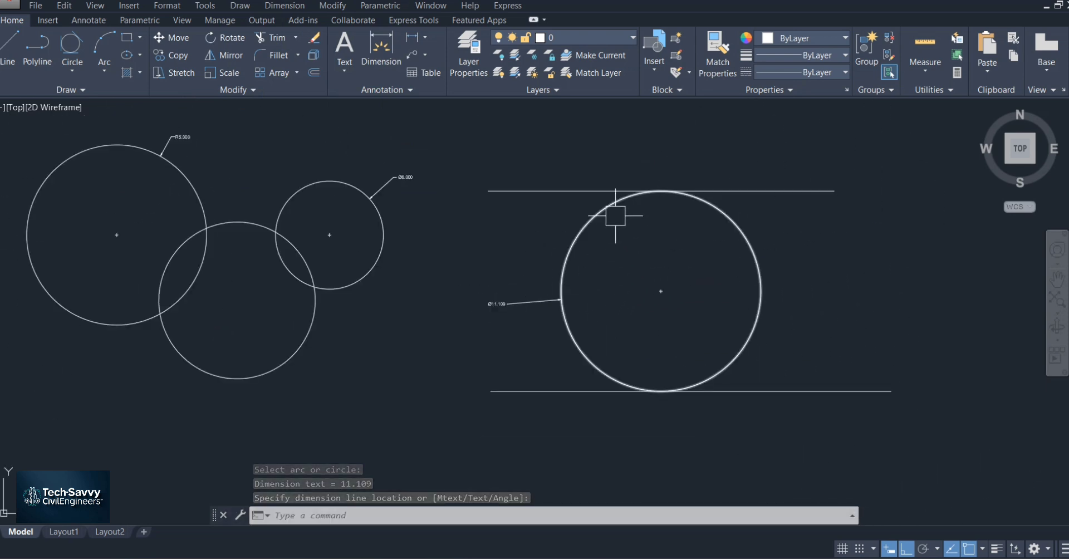
{"action": "mouse_move", "coordinate": [615, 214]}
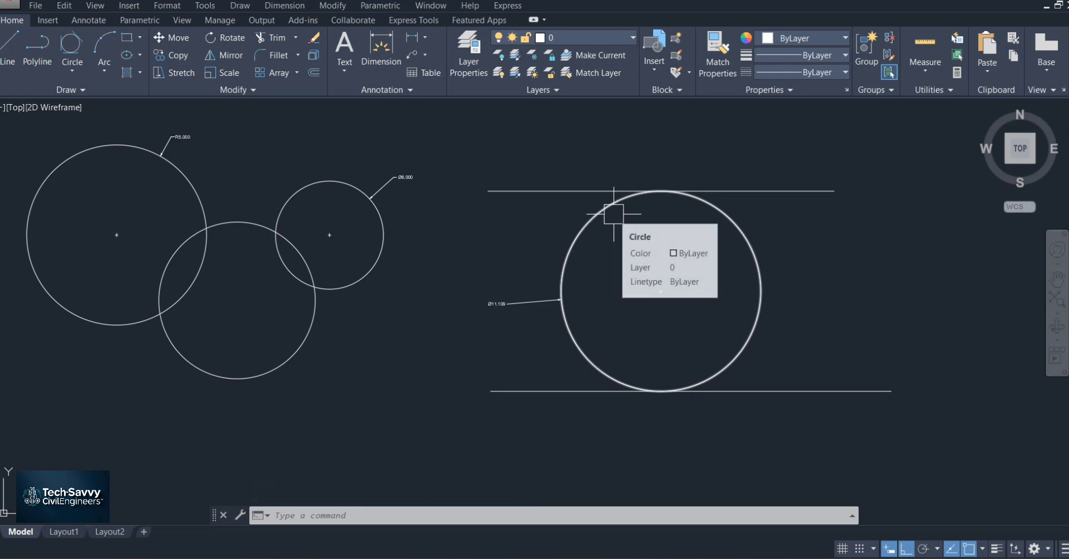
{"action": "scroll", "coordinate": [731, 295], "scroll_direction": "down", "scroll_amount": 4}
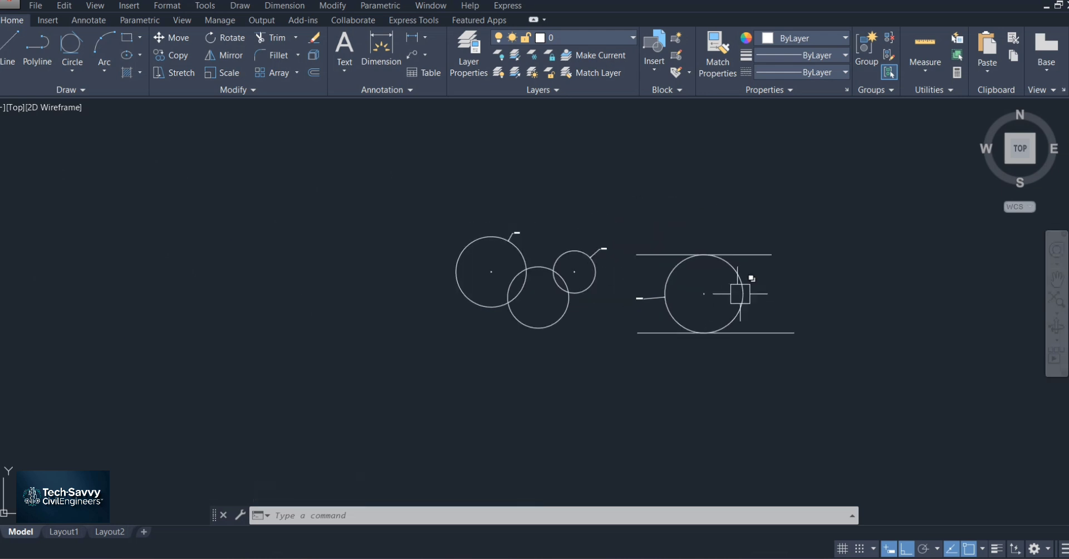
{"action": "middle_click_drag", "start_coordinate": [789, 293], "coordinate": [675, 352]}
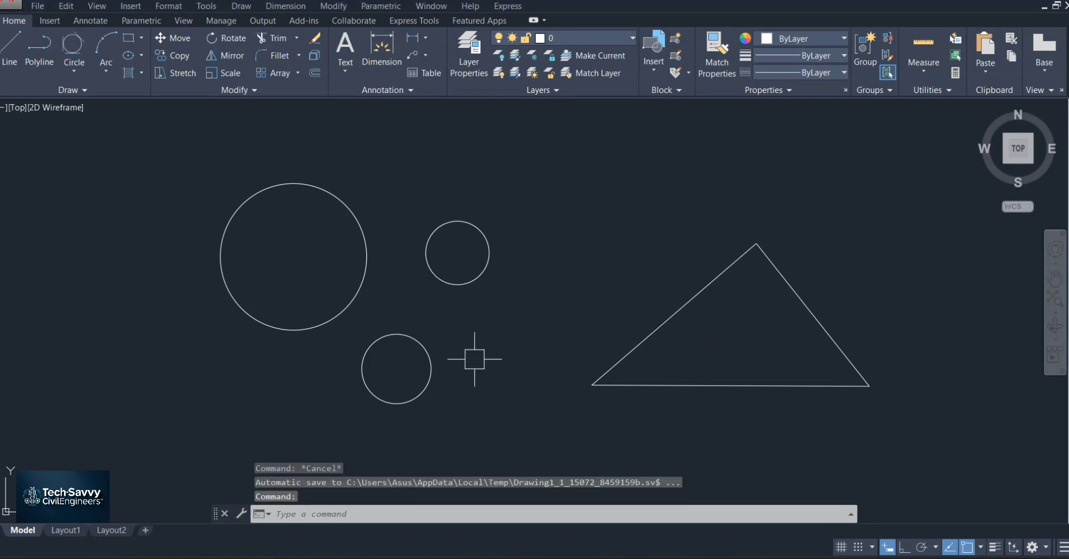
- Draw a three-point (3P) circle between the three separate circles, picking one point on the facing edge of each
{"action": "key", "text": "Return"}
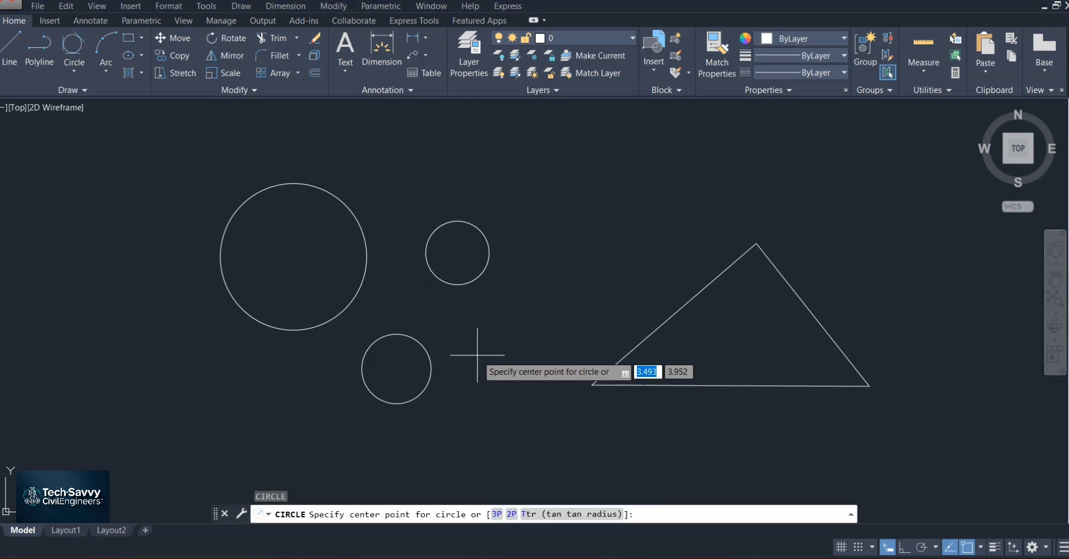
{"action": "left_click", "coordinate": [496, 513]}
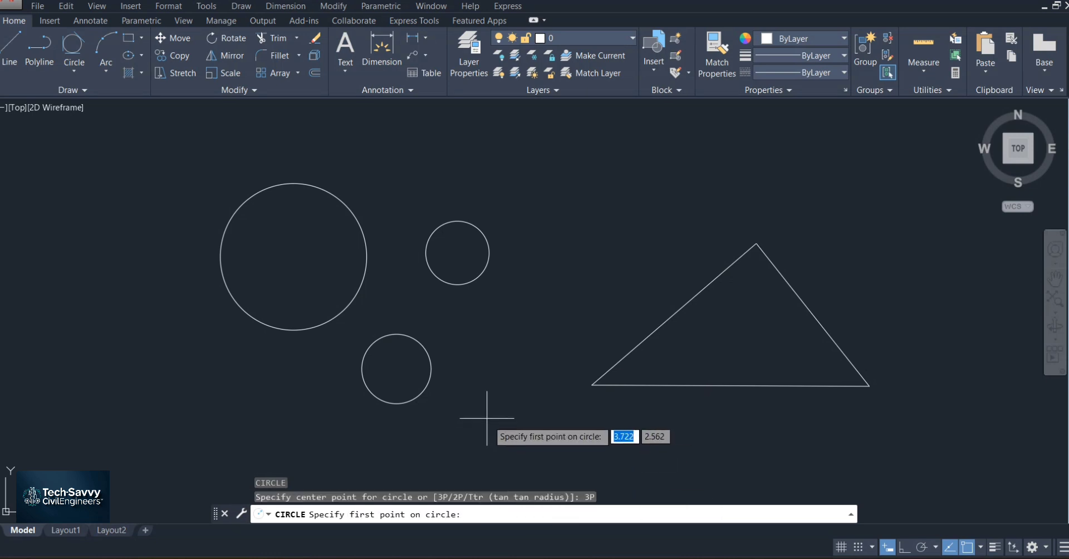
{"action": "scroll", "coordinate": [398, 324], "scroll_direction": "up", "scroll_amount": 4}
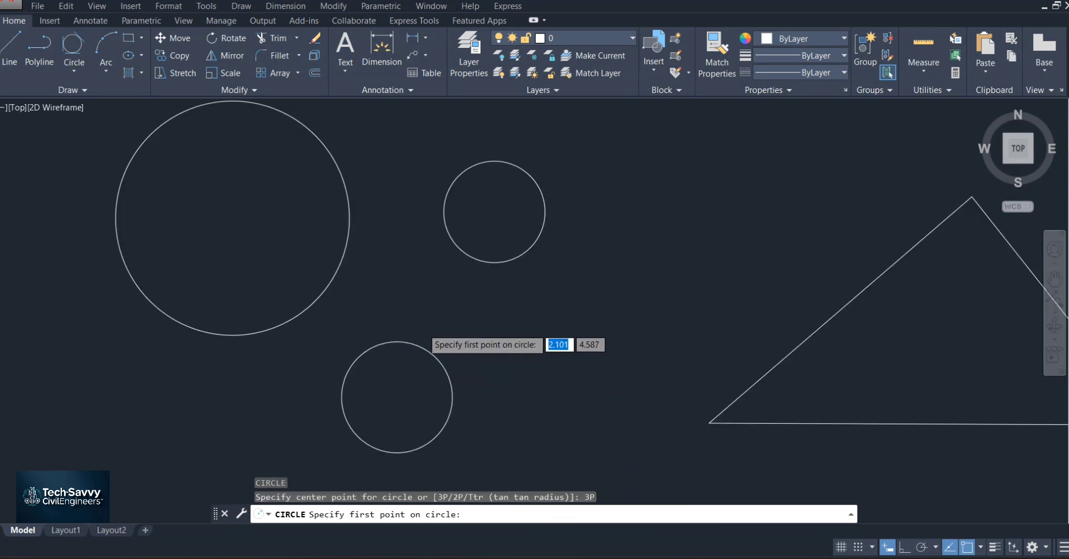
{"action": "scroll", "coordinate": [462, 314], "scroll_direction": "down", "scroll_amount": 2}
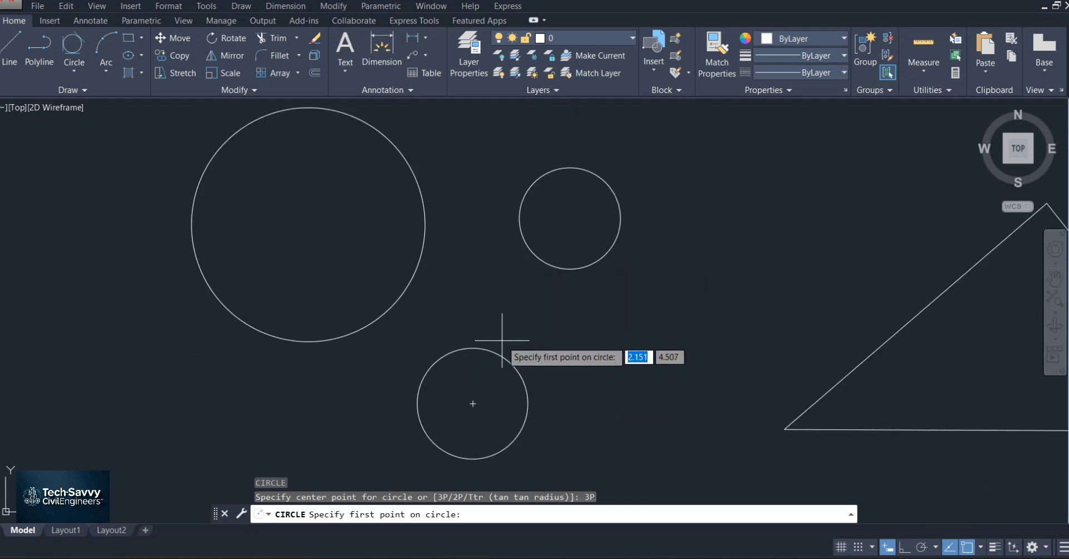
{"action": "left_click", "coordinate": [464, 349]}
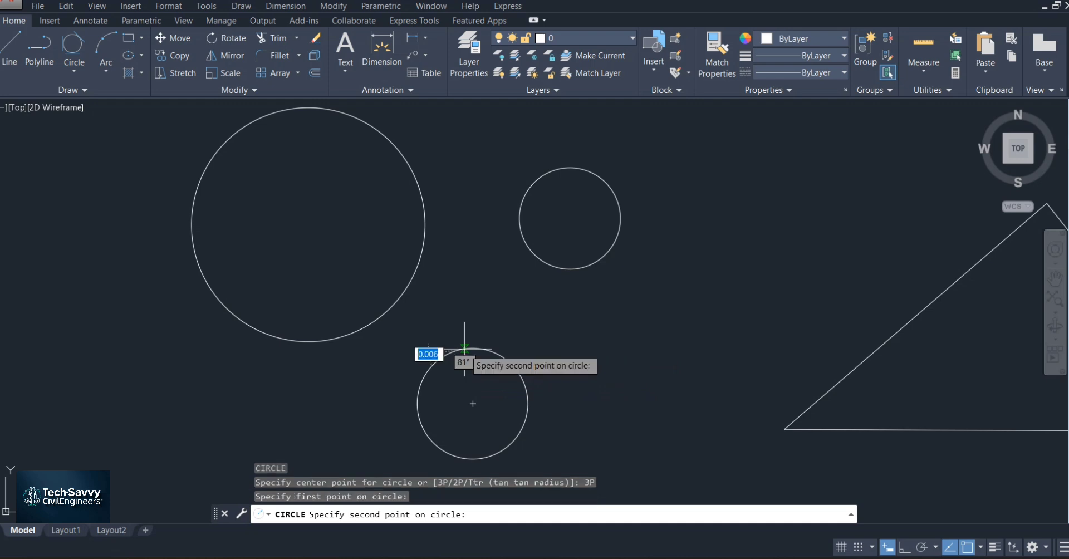
{"action": "left_click", "coordinate": [413, 278]}
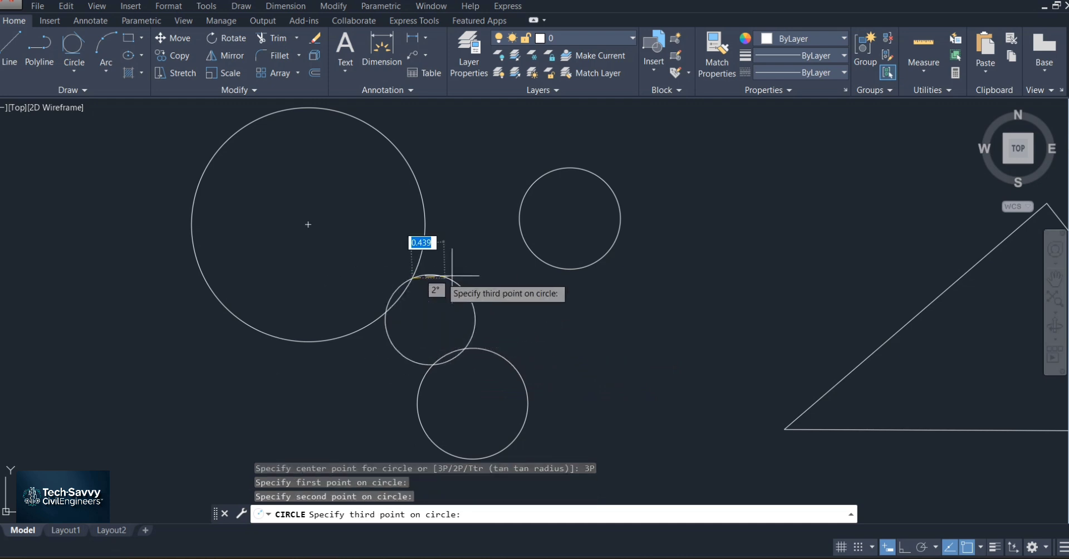
{"action": "left_click", "coordinate": [531, 252]}
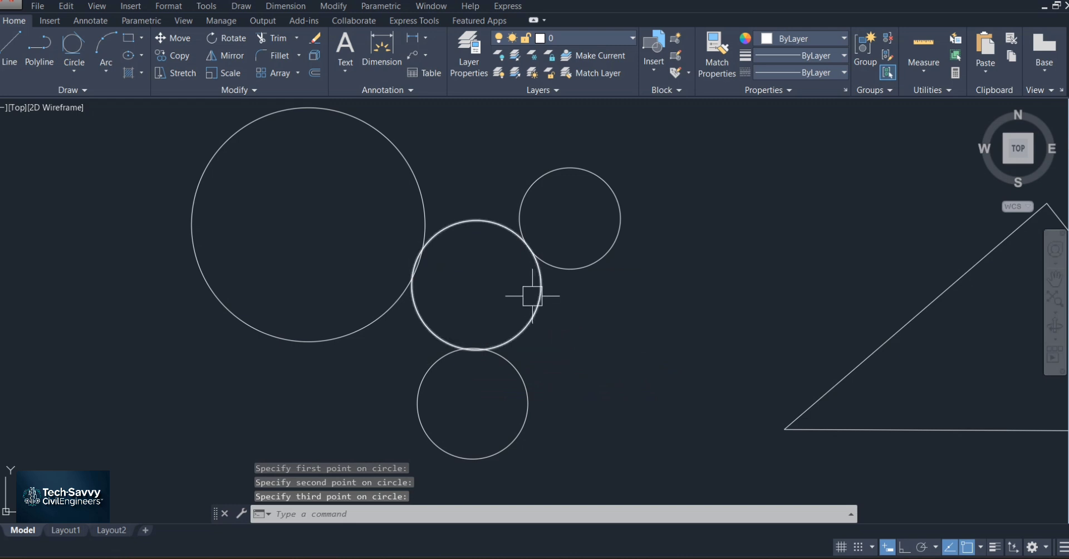
{"action": "scroll", "coordinate": [535, 295], "scroll_direction": "up", "scroll_amount": 5}
{"action": "scroll", "coordinate": [542, 296], "scroll_direction": "down", "scroll_amount": 5}
- Draw a three-point (3P) circle through the three corners of the triangle
{"action": "mouse_move", "coordinate": [682, 312]}
{"action": "middle_mouse_down"}
{"action": "mouse_move", "coordinate": [594, 300]}
{"action": "mouse_move", "coordinate": [358, 232]}
{"action": "middle_mouse_up"}
{"action": "scroll", "coordinate": [358, 231], "scroll_direction": "down", "scroll_amount": 4}
{"action": "middle_click_drag", "start_coordinate": [435, 235], "coordinate": [417, 282]}
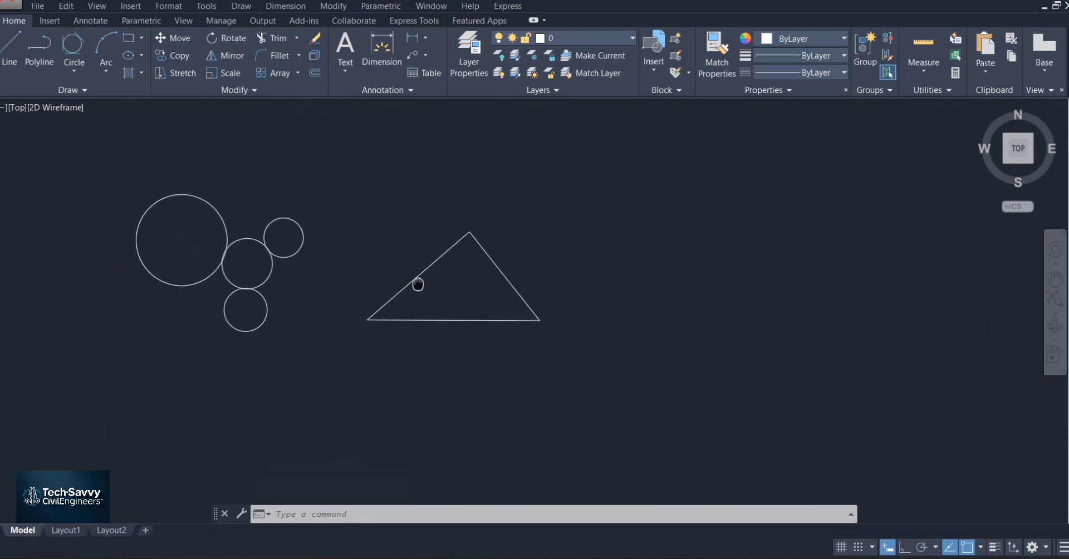
{"action": "key", "text": "Escape"}
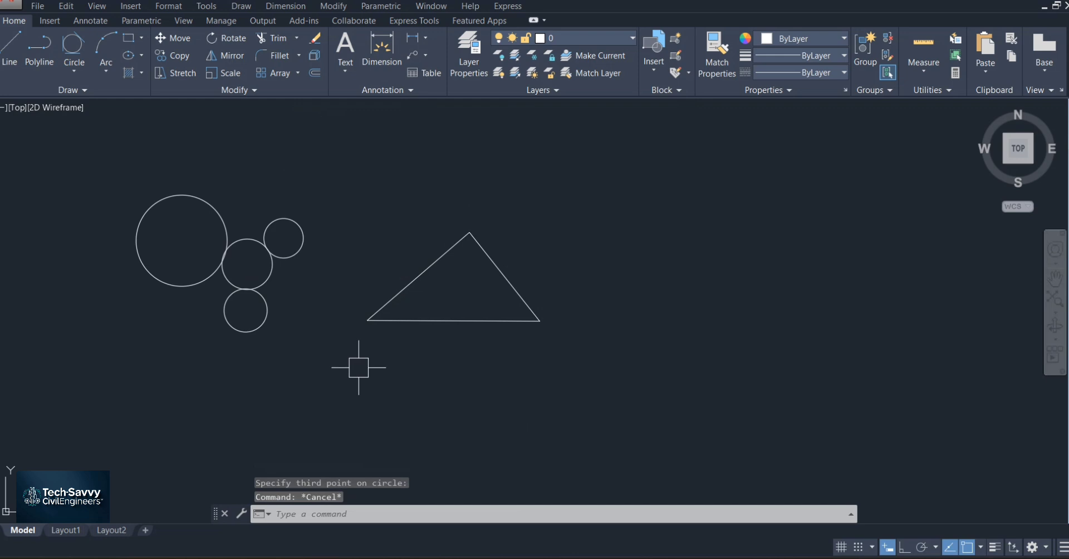
{"action": "type", "text": "c"}
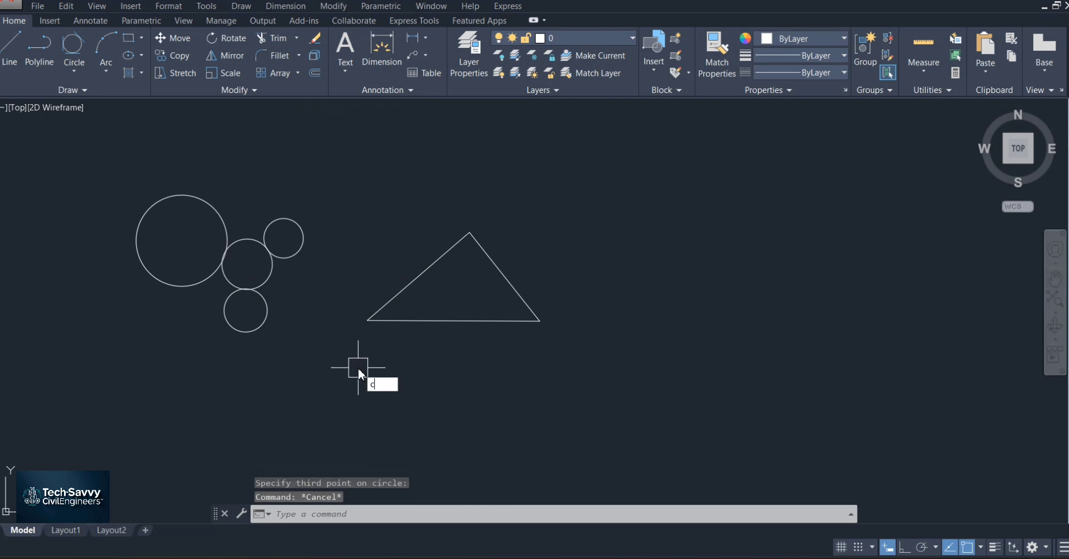
{"action": "key", "text": "Return"}
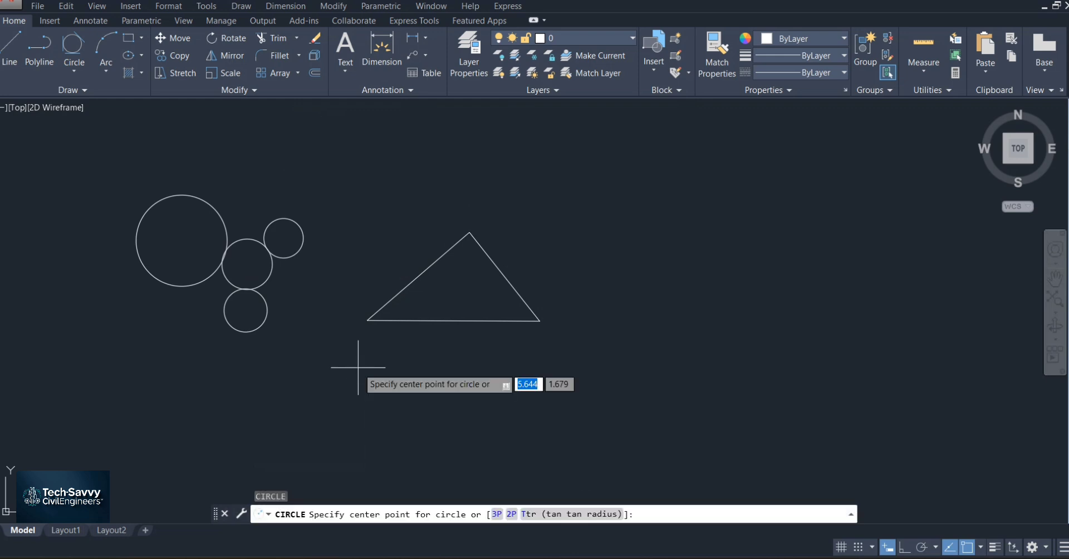
{"action": "left_click", "coordinate": [497, 514]}
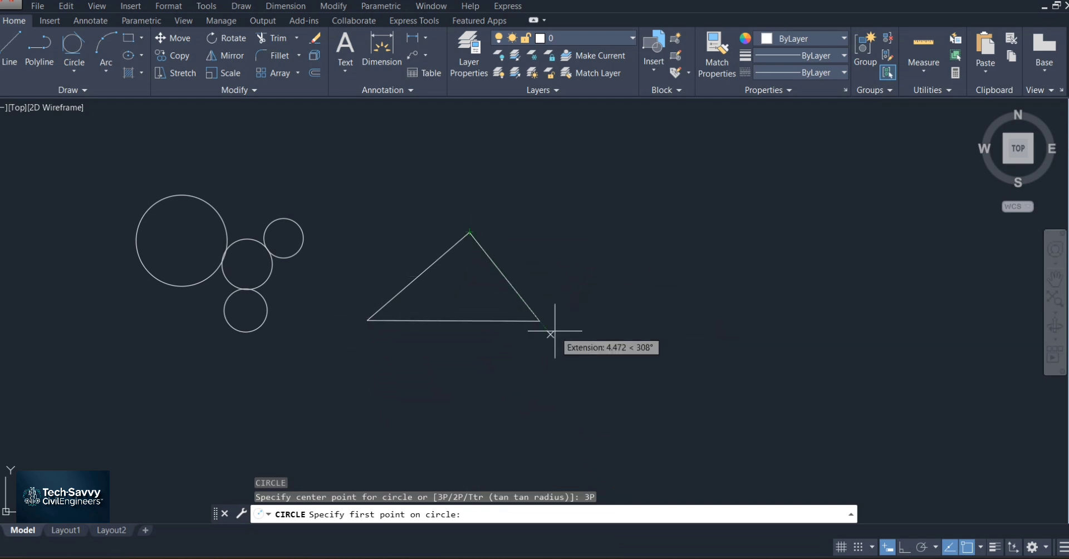
{"action": "left_click", "coordinate": [368, 317]}
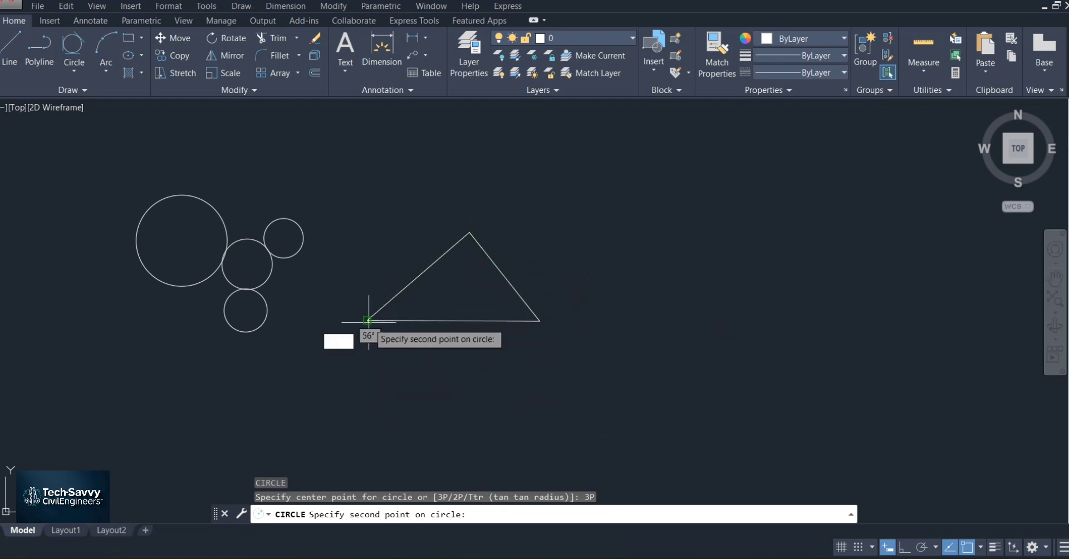
{"action": "left_click", "coordinate": [469, 232]}
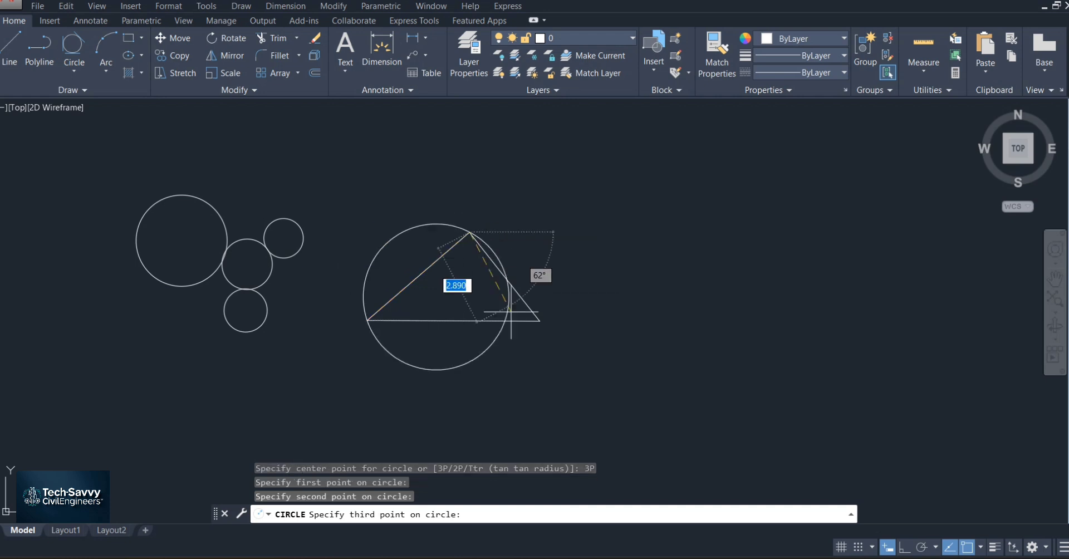
{"action": "left_click", "coordinate": [539, 320]}
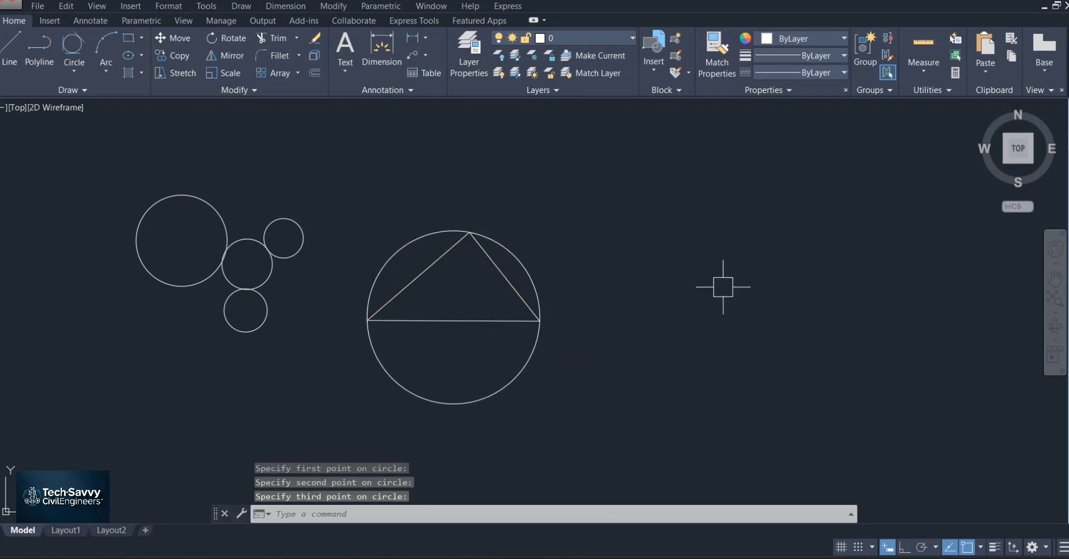
- Erase all the circles and the triangle from the drawing
{"action": "scroll", "coordinate": [704, 254], "scroll_direction": "down", "scroll_amount": 3}
{"action": "left_click", "coordinate": [690, 215]}
{"action": "left_click", "coordinate": [331, 361]}
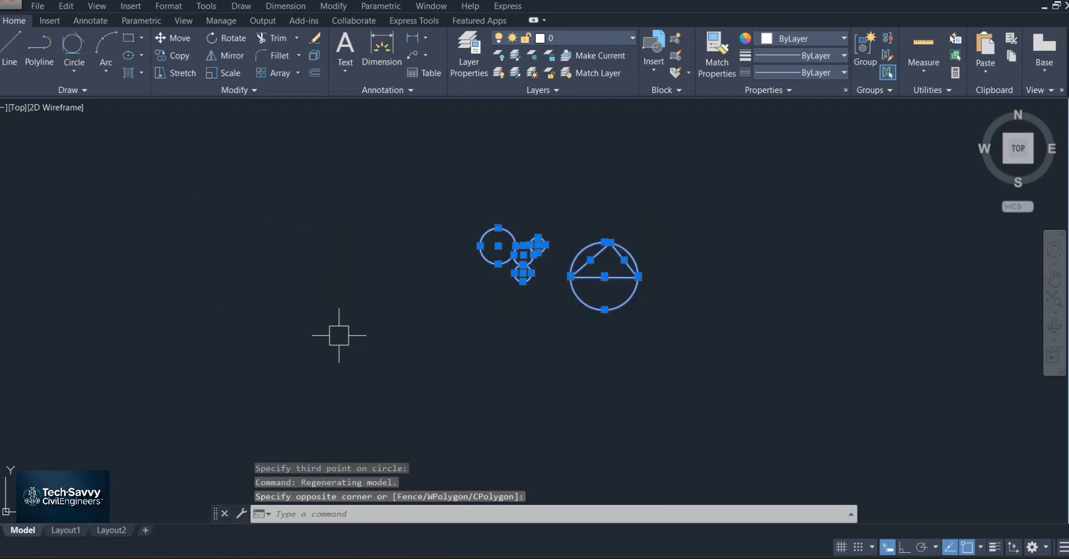
{"action": "key", "text": "Delete"}
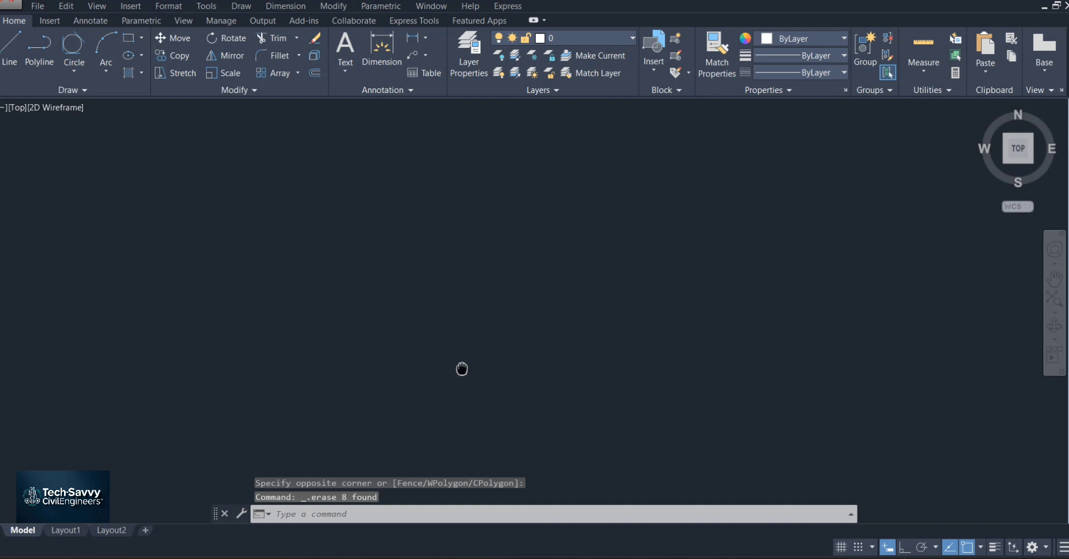
{"action": "key", "text": "Escape"}
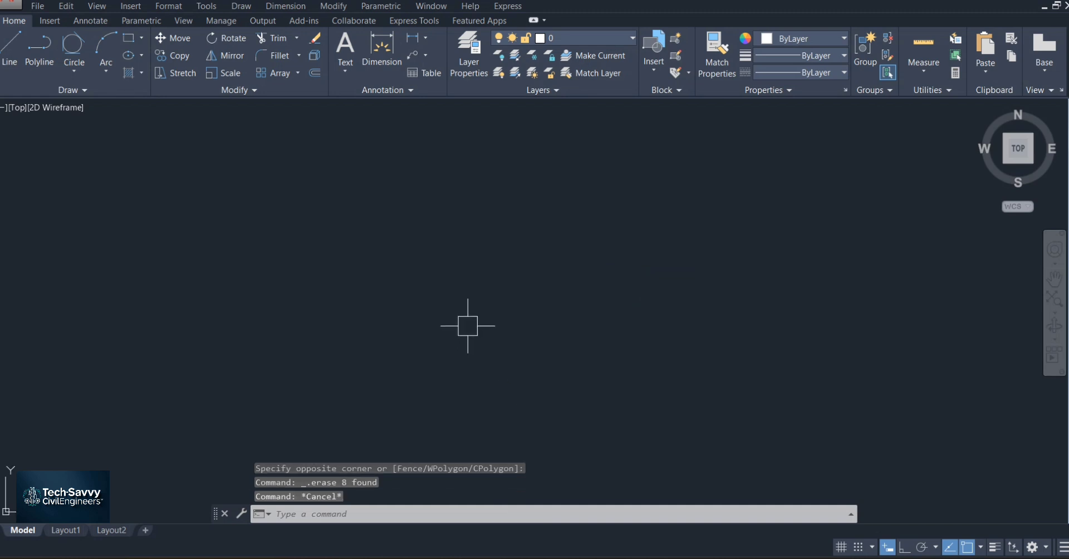
- Draw two separate sloping lines, one above the other, converging toward the right without meeting
{"action": "type", "text": "l"}
{"action": "key", "text": "Return"}
{"action": "left_click", "coordinate": [346, 221]}
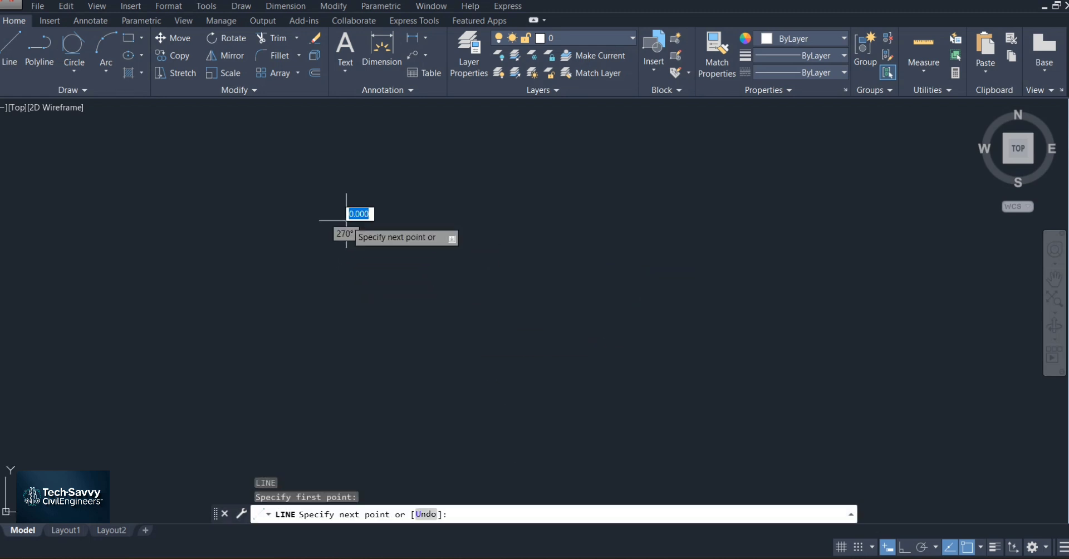
{"action": "left_click", "coordinate": [587, 287]}
{"action": "key", "text": "Return"}
{"action": "key", "text": "Return"}
{"action": "left_click", "coordinate": [577, 344]}
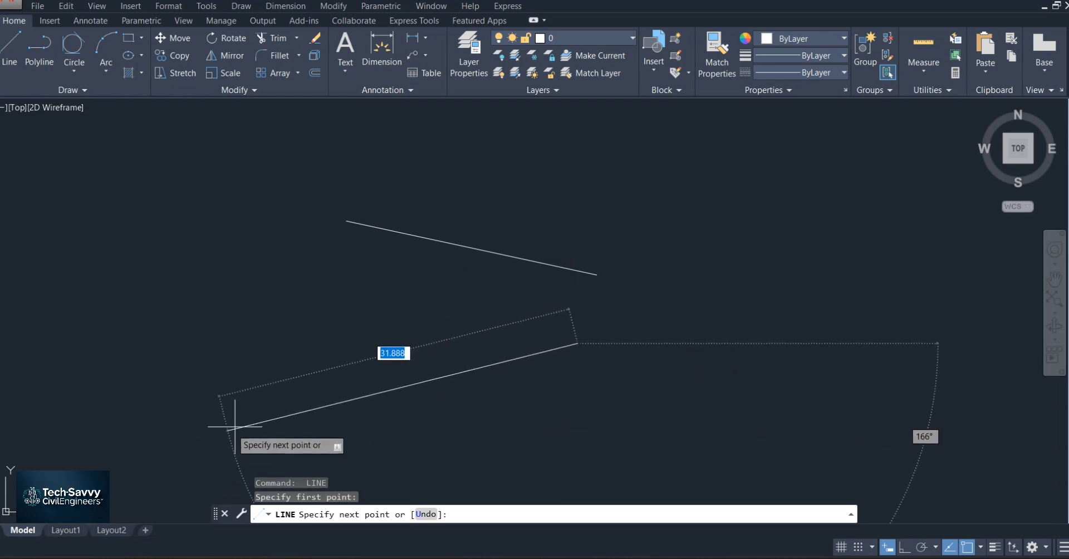
{"action": "left_click", "coordinate": [295, 399]}
{"action": "key", "text": "Escape"}
- Draw a Ttr (tan tan radius) circle tangent to the upper and lower lines with a radius of 5
{"action": "type", "text": "c"}
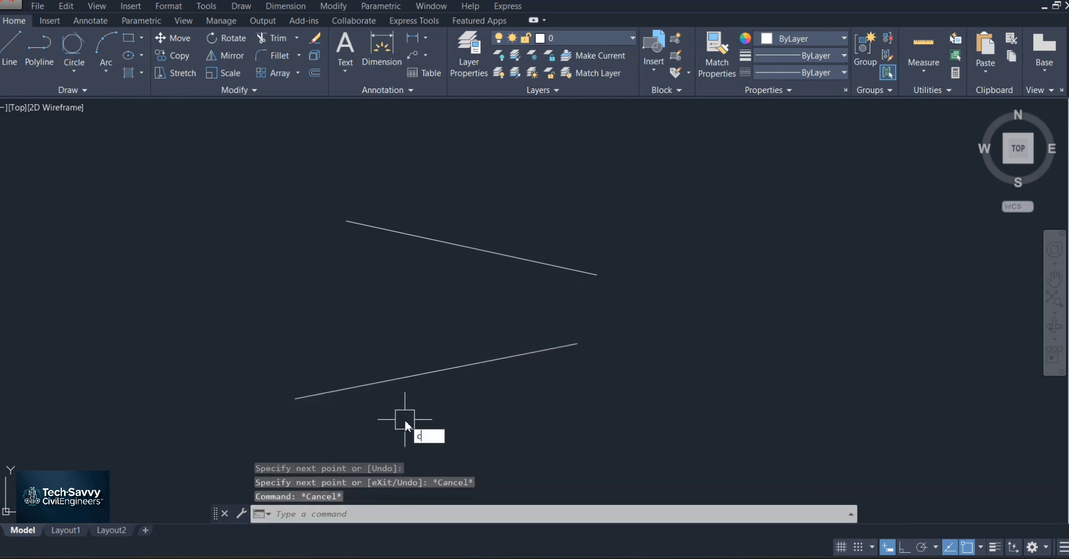
{"action": "key", "text": "Return"}
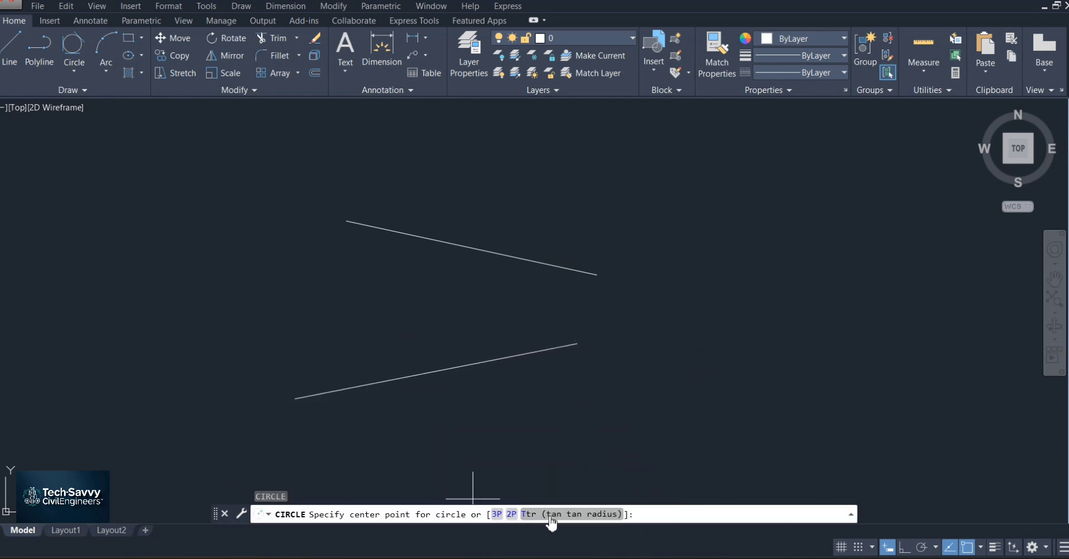
{"action": "type", "text": "ttr"}
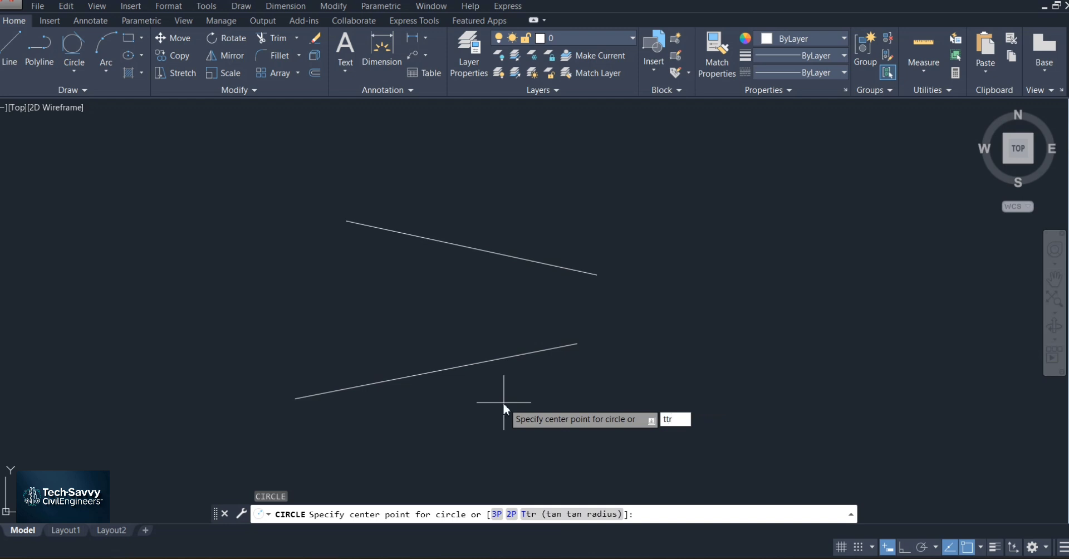
{"action": "key", "text": "Return"}
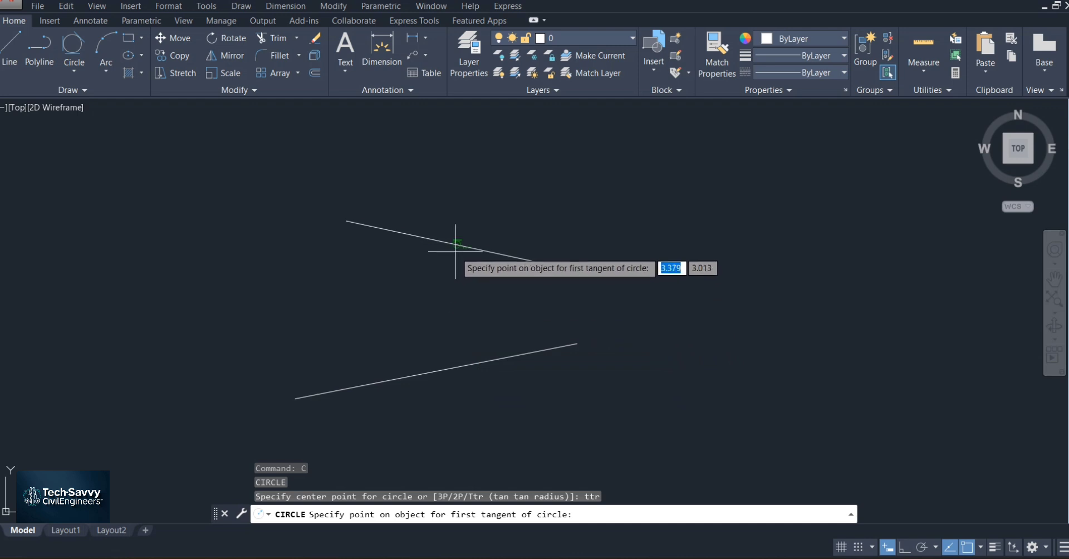
{"action": "scroll", "coordinate": [454, 240], "scroll_direction": "up", "scroll_amount": 3}
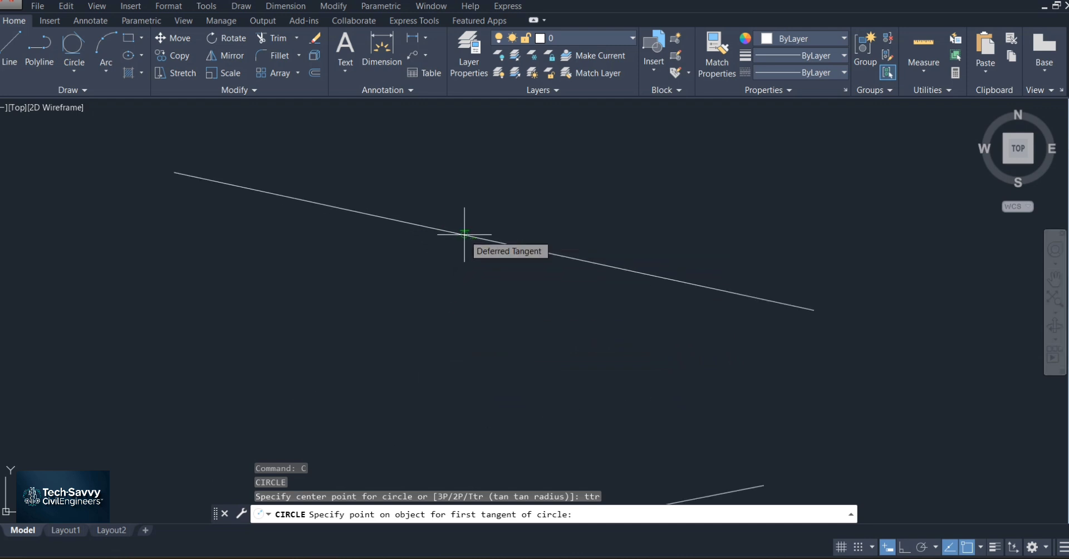
{"action": "scroll", "coordinate": [465, 235], "scroll_direction": "down", "scroll_amount": 2}
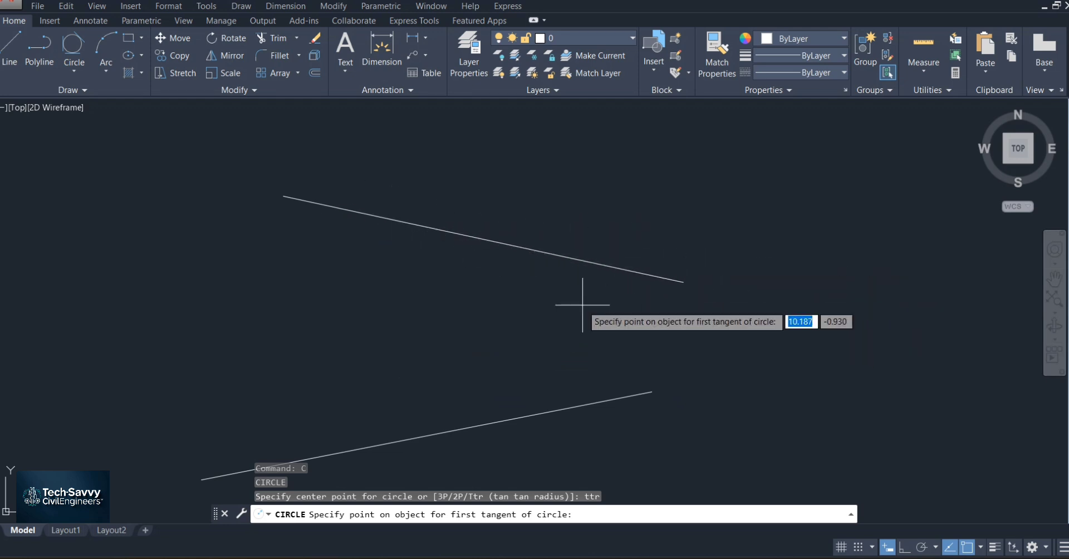
{"action": "middle_click_drag", "start_coordinate": [534, 277], "coordinate": [549, 231]}
{"action": "left_click", "coordinate": [543, 194]}
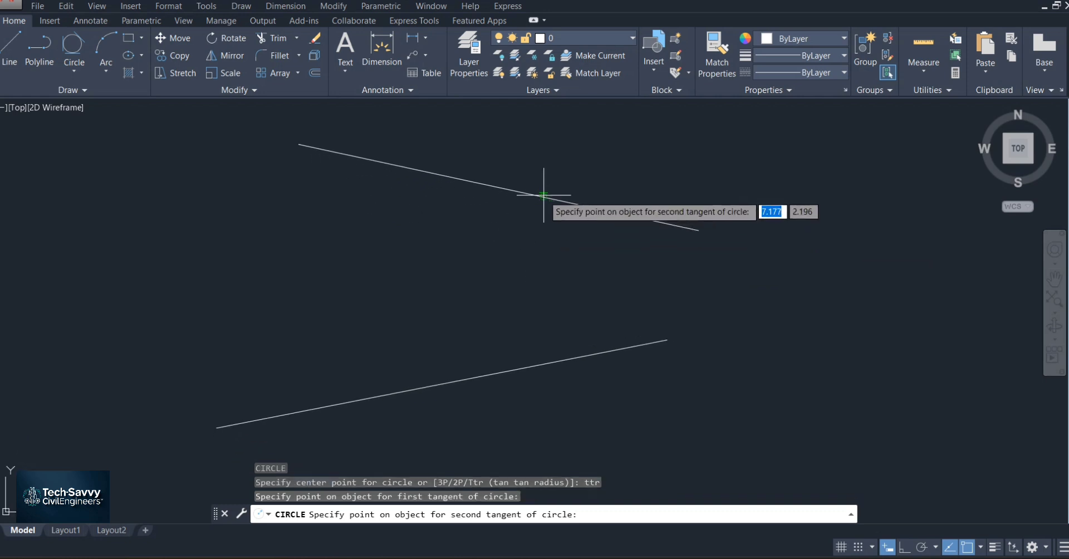
{"action": "left_click", "coordinate": [550, 361]}
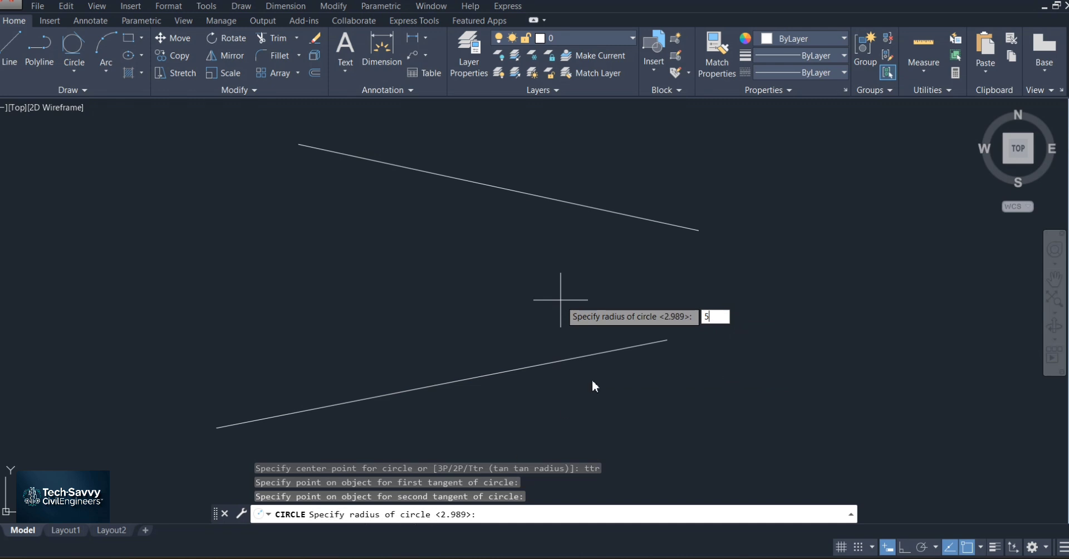
{"action": "key", "text": "Return"}
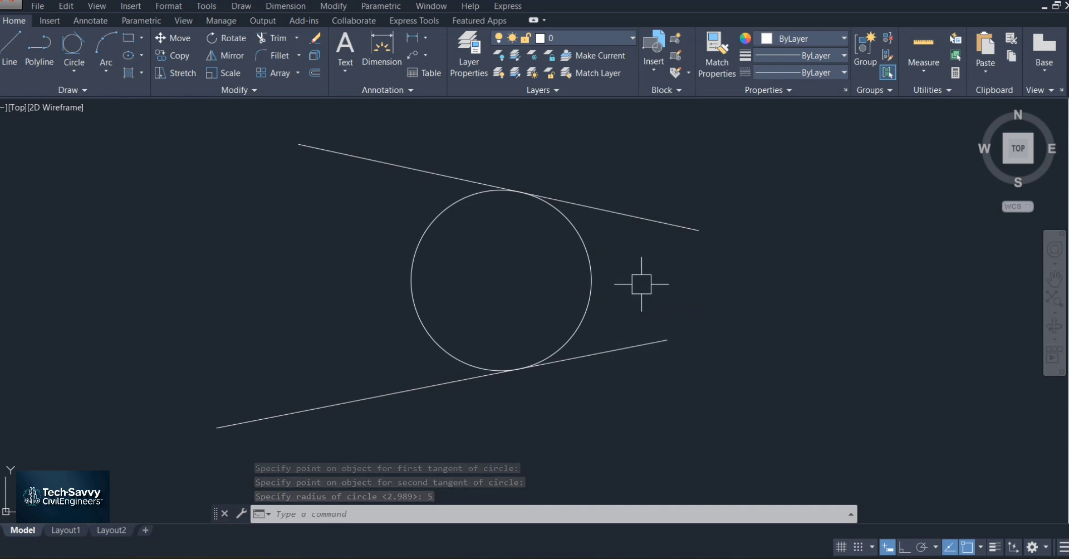
- Erase the tangent circle together with the two converging lines
{"action": "scroll", "coordinate": [639, 284], "scroll_direction": "down", "scroll_amount": 2}
{"action": "mouse_move", "coordinate": [640, 284]}
{"action": "middle_mouse_down"}
{"action": "mouse_move", "coordinate": [555, 305]}
{"action": "mouse_move", "coordinate": [507, 286]}
{"action": "middle_mouse_up"}
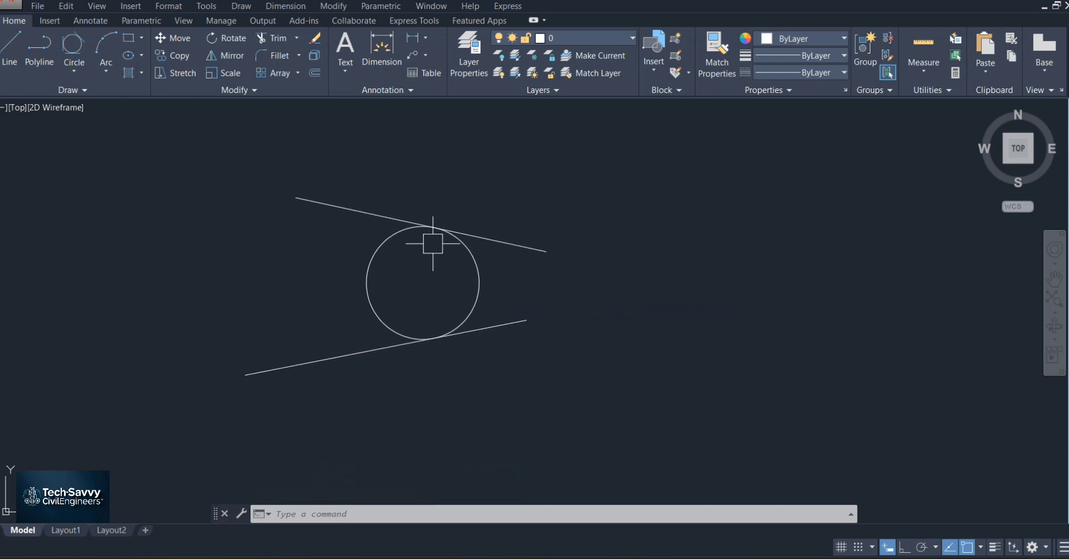
{"action": "scroll", "coordinate": [433, 243], "scroll_direction": "up", "scroll_amount": 4}
{"action": "scroll", "coordinate": [435, 237], "scroll_direction": "down", "scroll_amount": 2}
{"action": "middle_click_drag", "start_coordinate": [430, 393], "coordinate": [530, 259]}
{"action": "left_click", "coordinate": [639, 279]}
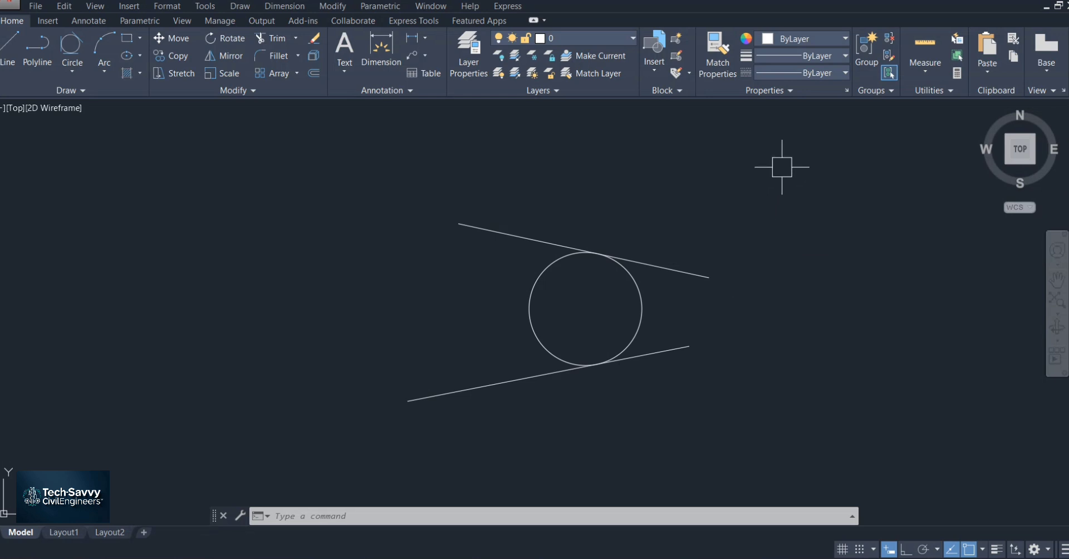
{"action": "left_click", "coordinate": [806, 195]}
{"action": "left_click", "coordinate": [444, 424]}
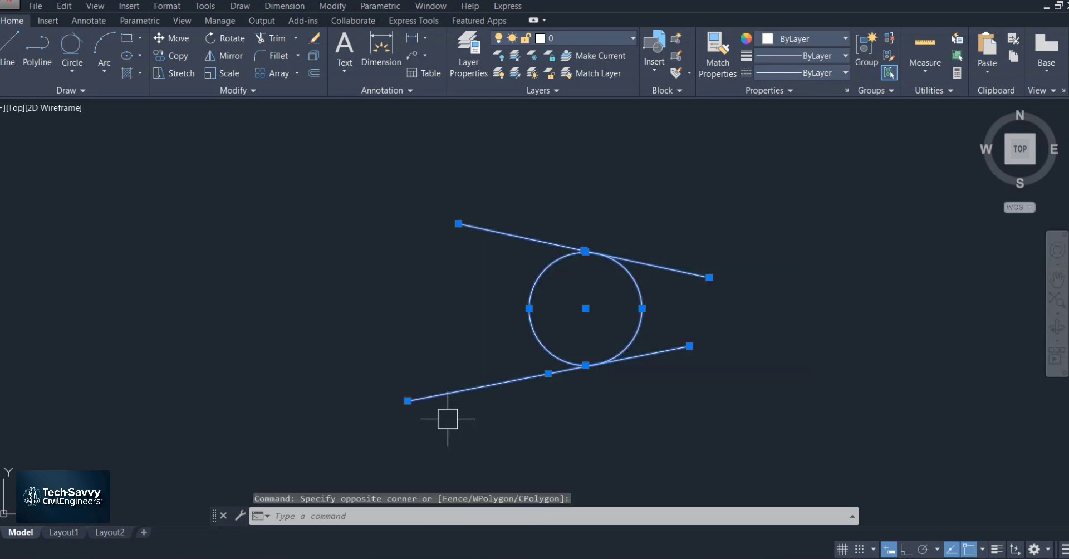
{"action": "key", "text": "Delete"}
{"action": "type", "text": "c"}
{"action": "key", "text": "Return"}
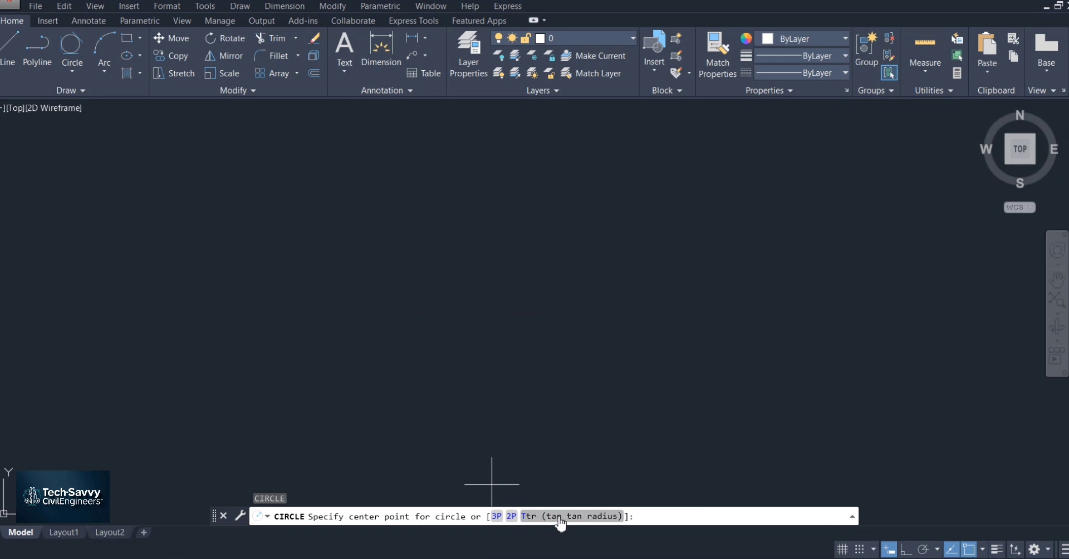
{"action": "left_click", "coordinate": [515, 342]}
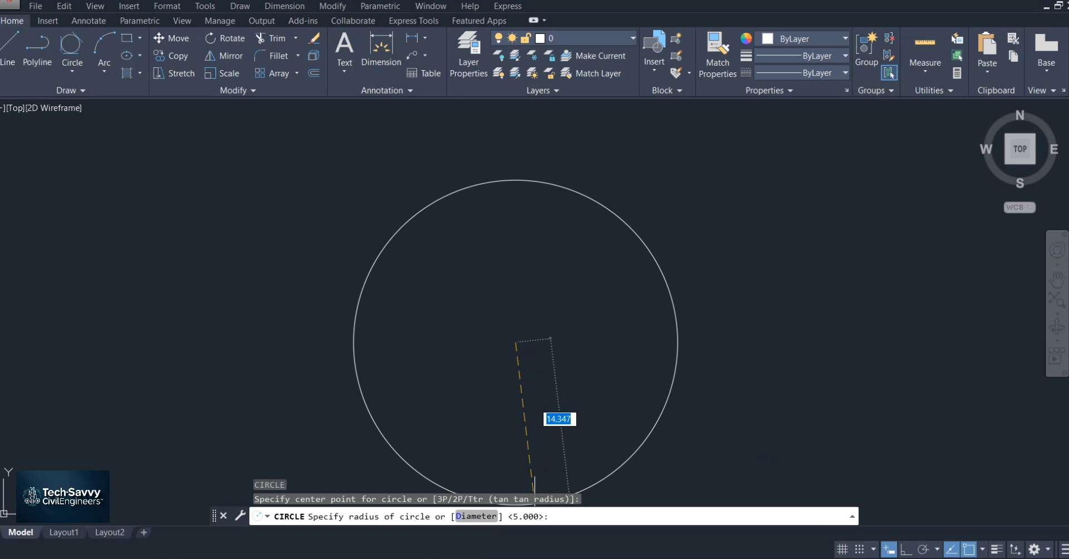
{"action": "key", "text": "Escape"}
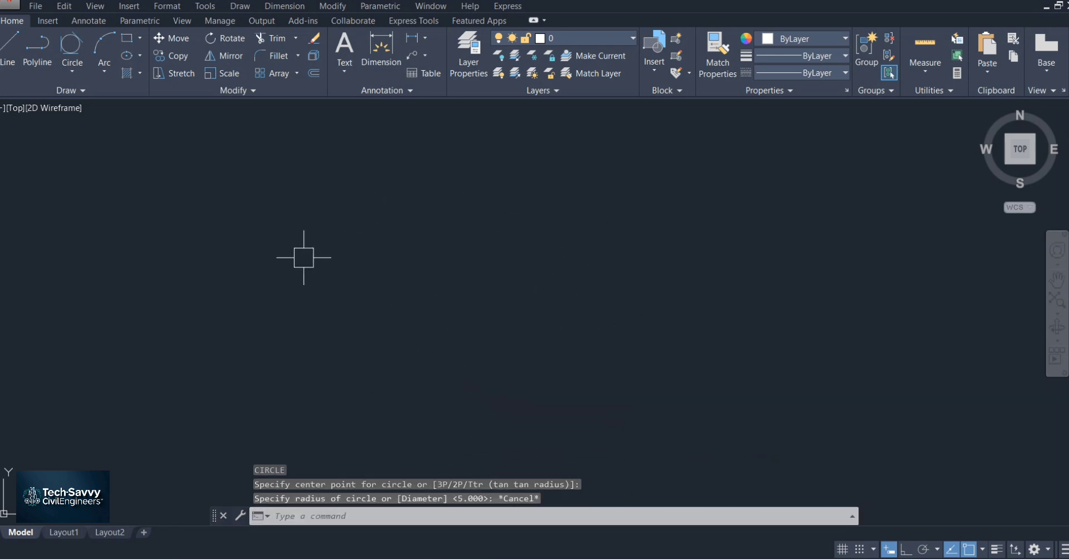
{"action": "left_click", "coordinate": [72, 69]}
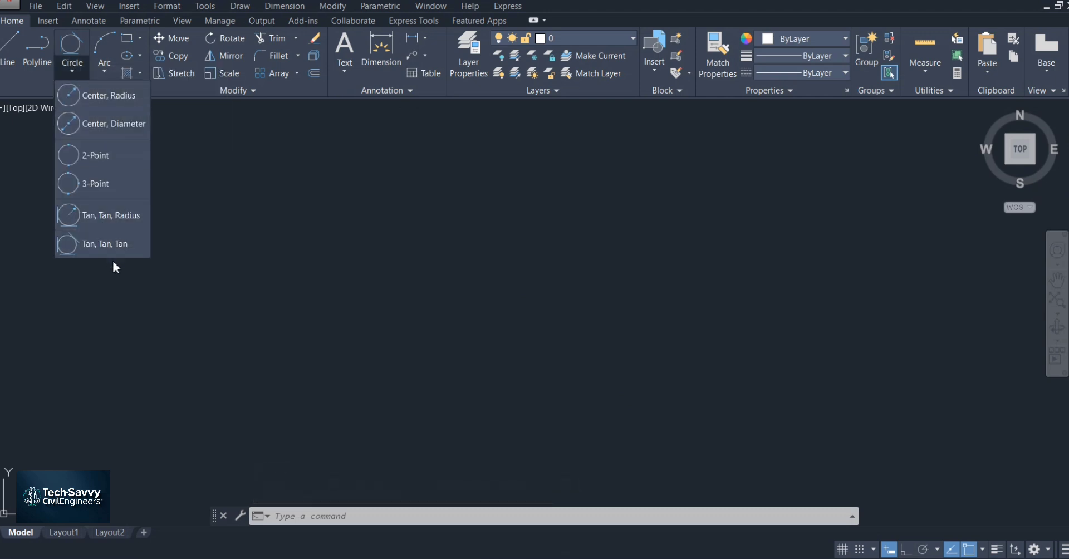
{"action": "left_click", "coordinate": [109, 241]}
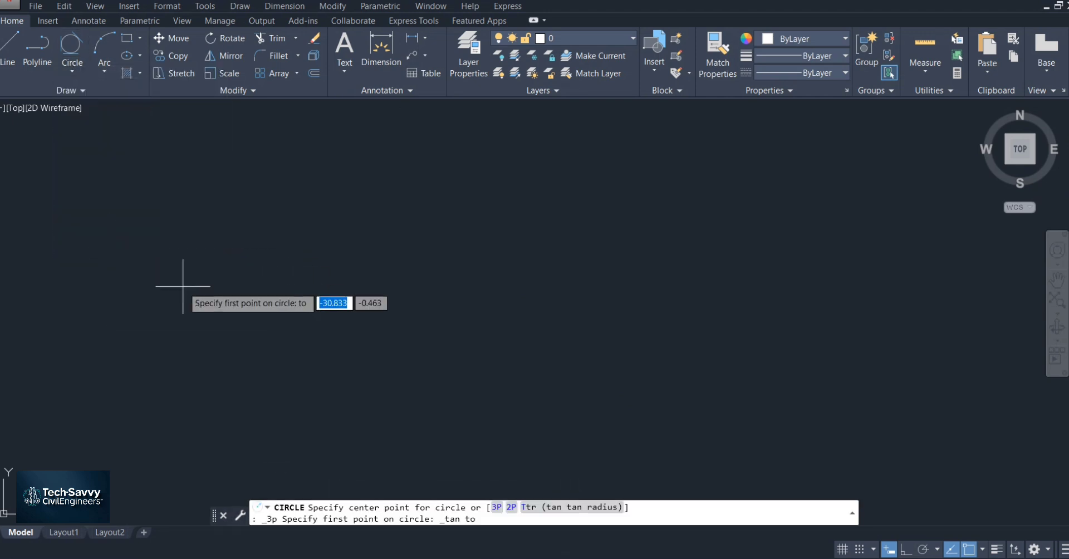
{"action": "key", "text": "Escape"}
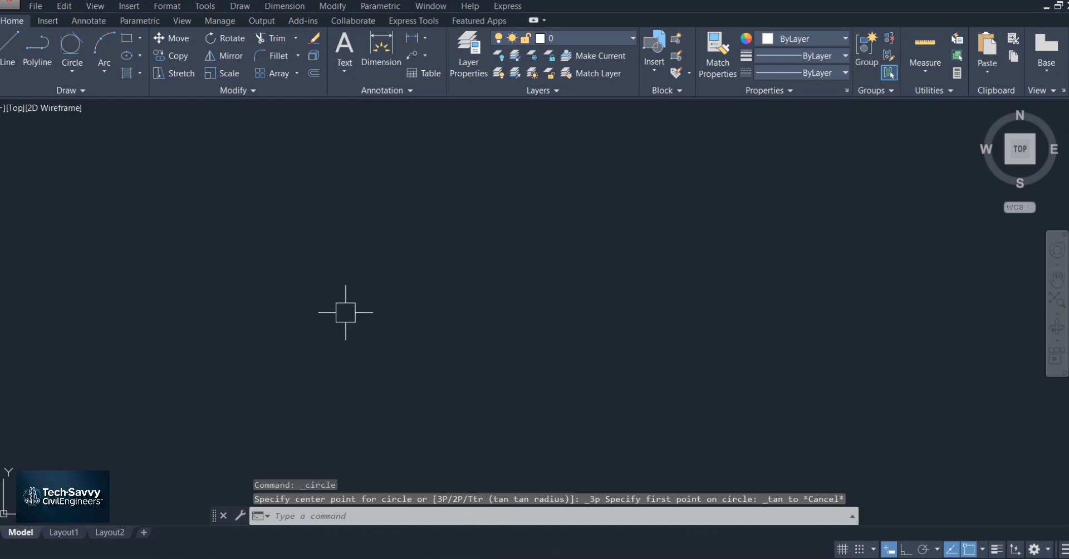
{"action": "left_click", "coordinate": [240, 6]}
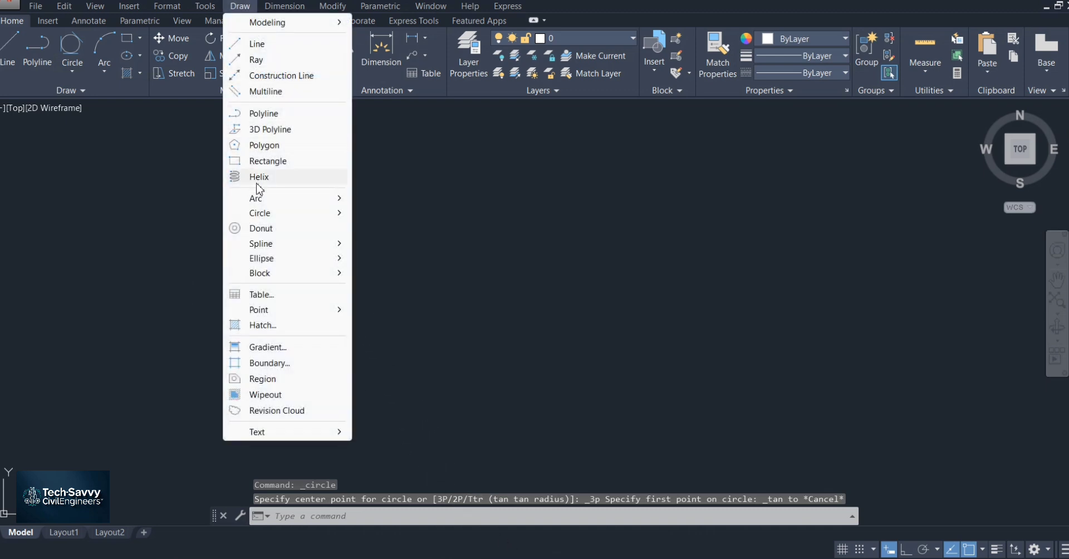
{"action": "mouse_move", "coordinate": [345, 214]}
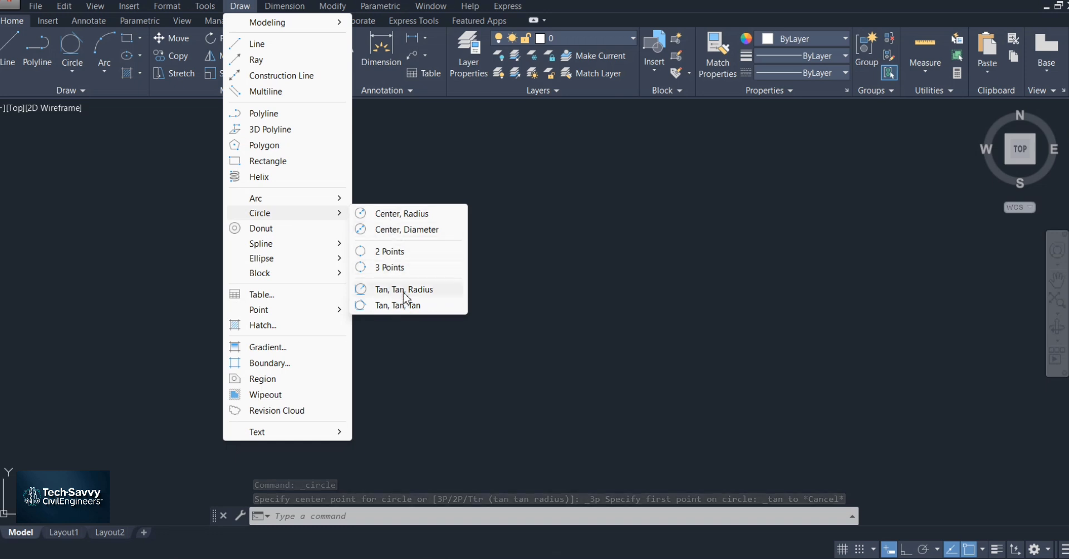
{"action": "key", "text": "Escape"}
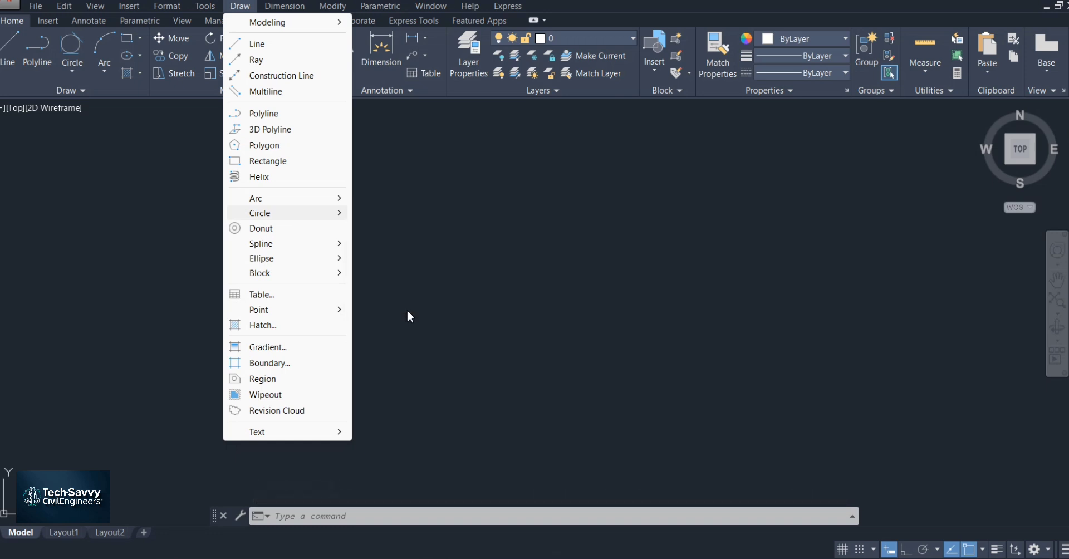
{"action": "key", "text": "Escape"}
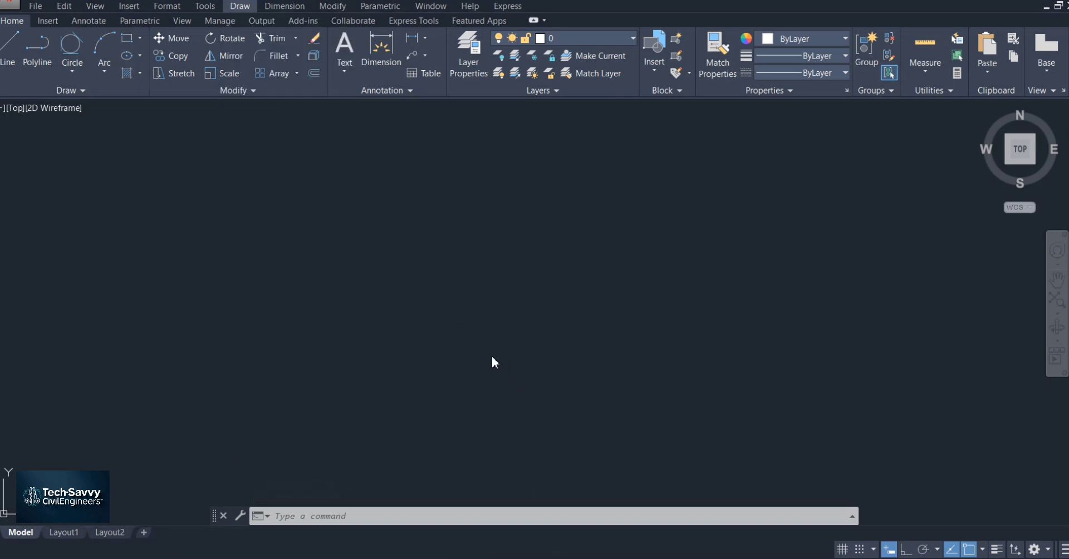
{"action": "left_click", "coordinate": [478, 343]}
{"action": "key", "text": "Escape"}
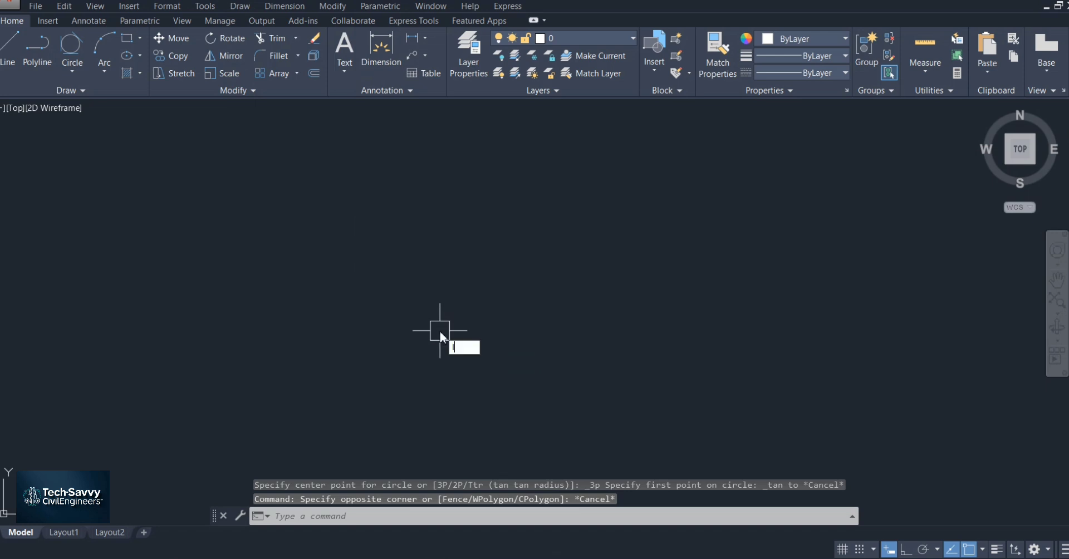
- Draw three separate lines: a nearly horizontal one above and two sloping inward below it, forming an open inverted triangle
{"action": "type", "text": "l"}
{"action": "key", "text": "Return"}
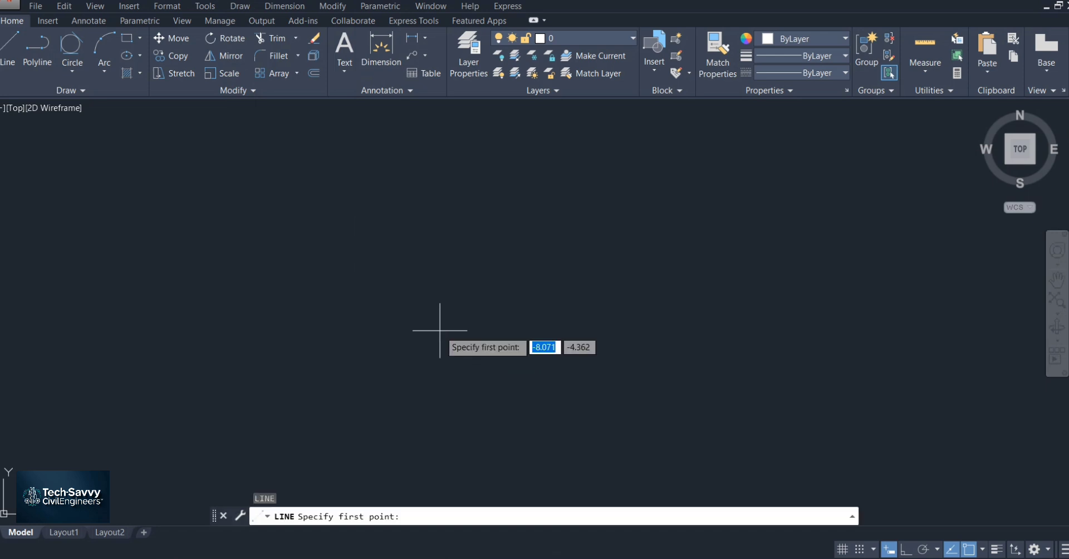
{"action": "left_click", "coordinate": [271, 192]}
{"action": "left_click", "coordinate": [532, 193]}
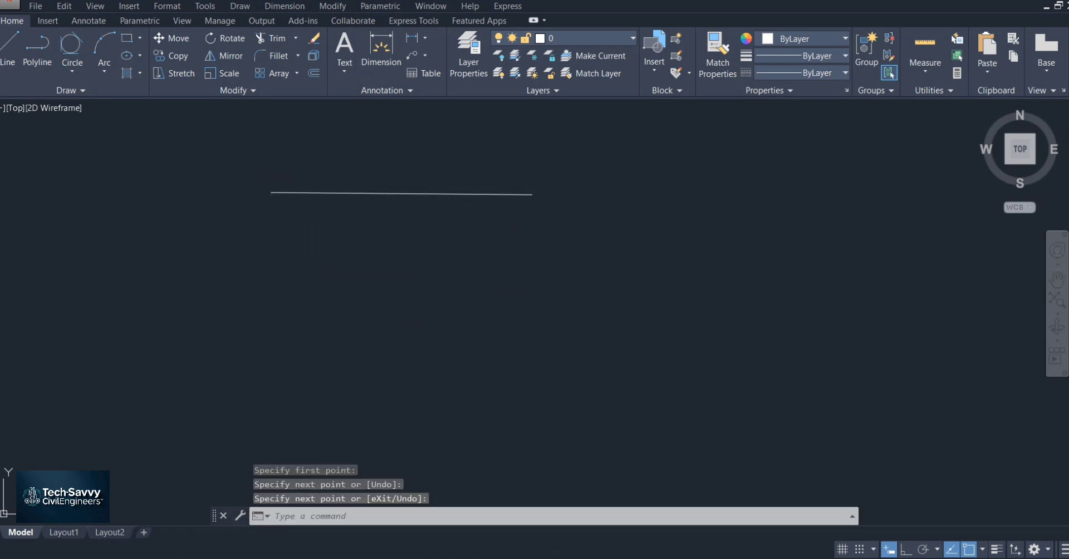
{"action": "key", "text": "Return"}
{"action": "left_click", "coordinate": [599, 222]}
{"action": "left_click", "coordinate": [495, 378]}
{"action": "key", "text": "Return"}
{"action": "key", "text": "Return"}
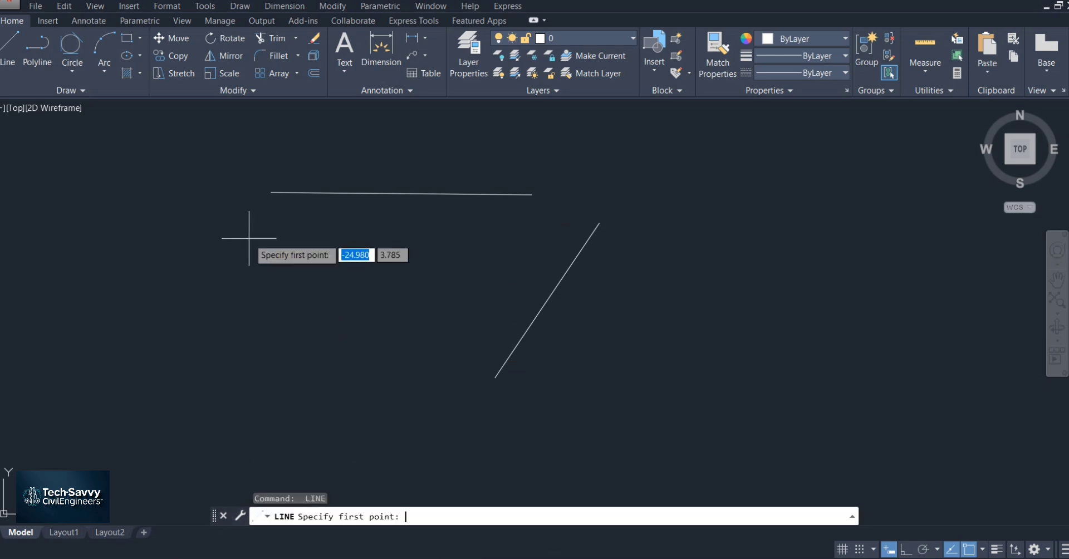
{"action": "left_click", "coordinate": [234, 240]}
{"action": "left_click", "coordinate": [415, 368]}
{"action": "key", "text": "Escape"}
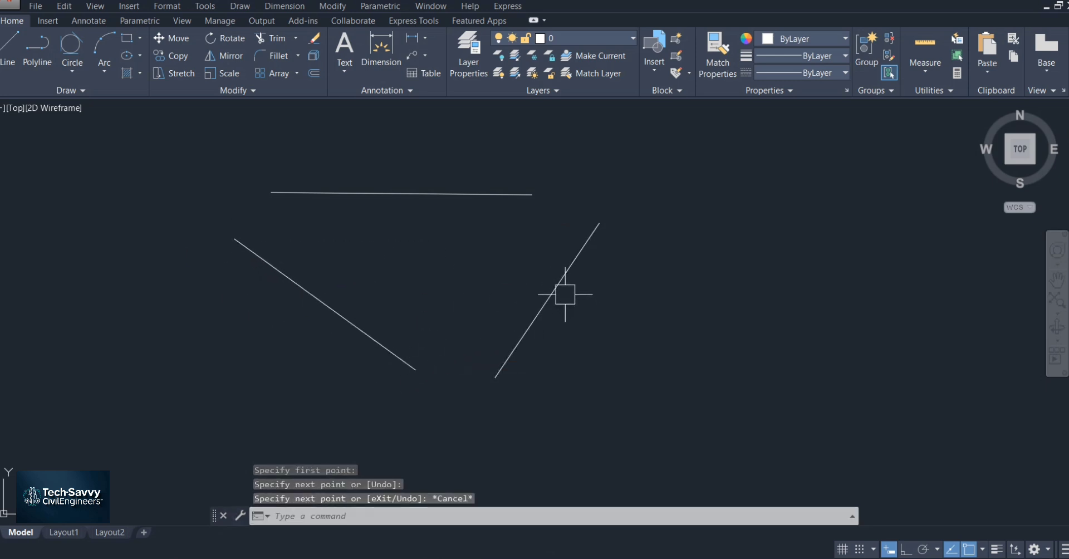
- Draw a Tan, Tan, Tan circle tangent to the upper line, the right sloping line and the left sloping line
{"action": "mouse_move", "coordinate": [508, 277]}
{"action": "middle_mouse_down"}
{"action": "mouse_move", "coordinate": [567, 277]}
{"action": "mouse_move", "coordinate": [576, 293]}
{"action": "middle_mouse_up"}
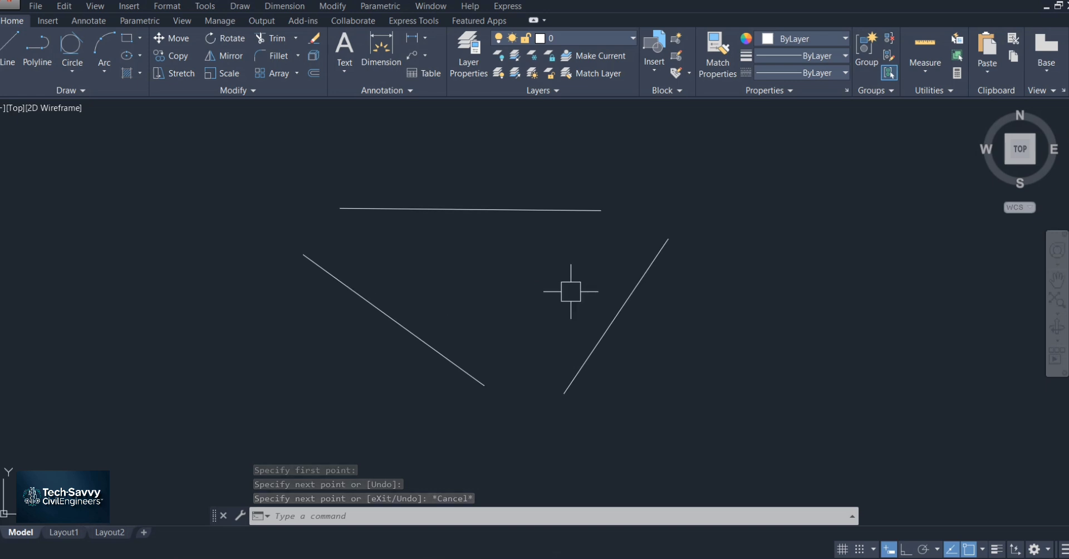
{"action": "key", "text": "Escape"}
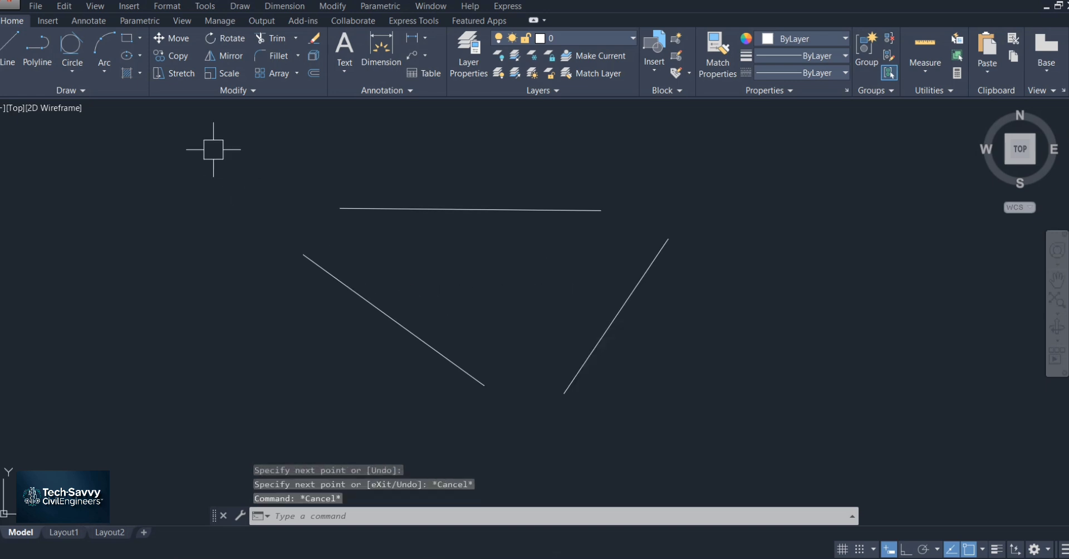
{"action": "left_click", "coordinate": [83, 62]}
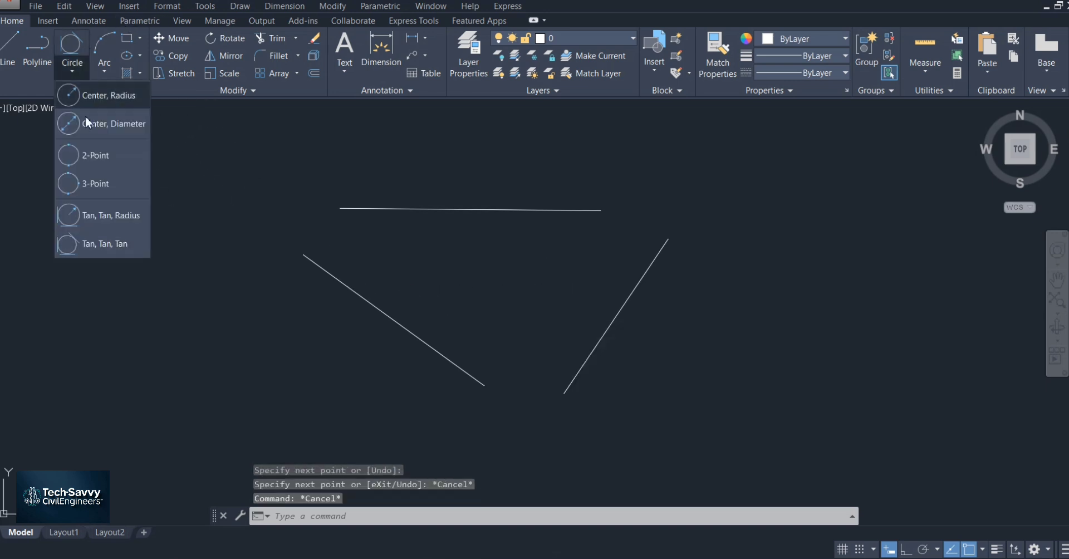
{"action": "left_click", "coordinate": [110, 241]}
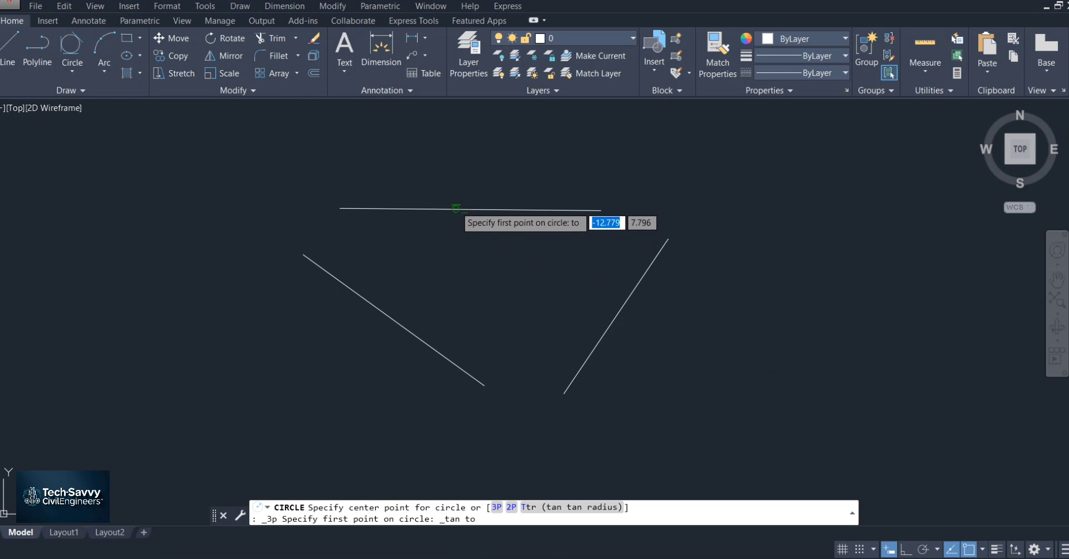
{"action": "left_click", "coordinate": [453, 209]}
{"action": "left_click", "coordinate": [617, 317]}
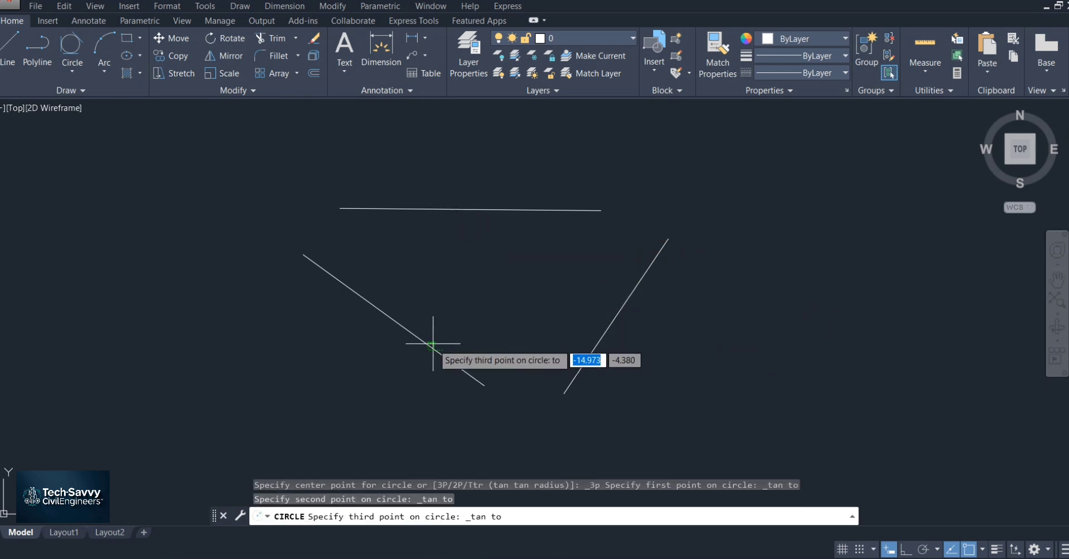
{"action": "left_click", "coordinate": [432, 348]}
{"action": "scroll", "coordinate": [530, 207], "scroll_direction": "up", "scroll_amount": 5}
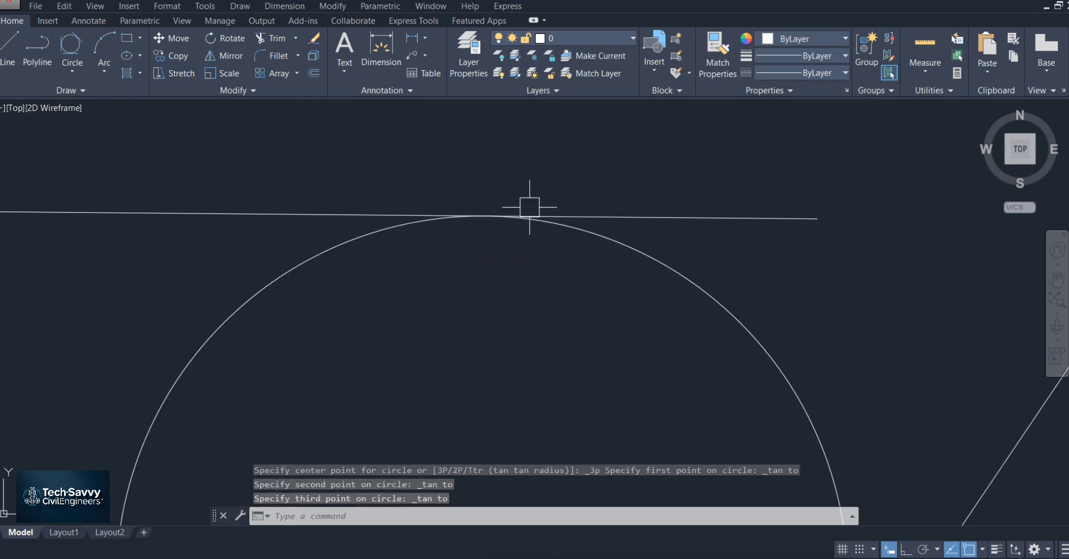
{"action": "scroll", "coordinate": [529, 207], "scroll_direction": "down", "scroll_amount": 5}
{"action": "scroll", "coordinate": [582, 315], "scroll_direction": "up", "scroll_amount": 3}
{"action": "scroll", "coordinate": [579, 313], "scroll_direction": "down", "scroll_amount": 3}
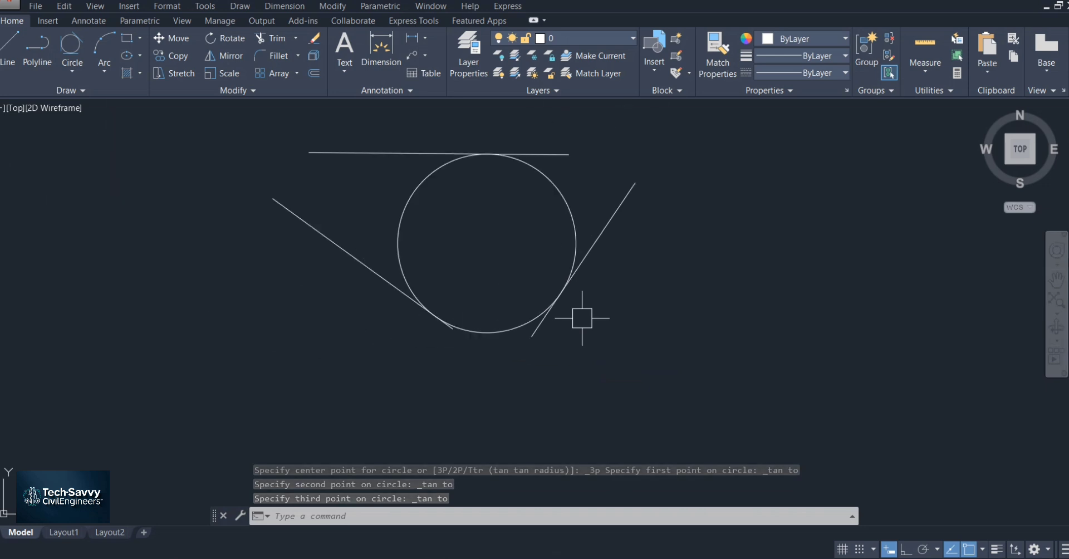
{"action": "scroll", "coordinate": [451, 319], "scroll_direction": "up", "scroll_amount": 4}
{"action": "scroll", "coordinate": [448, 314], "scroll_direction": "down", "scroll_amount": 3}
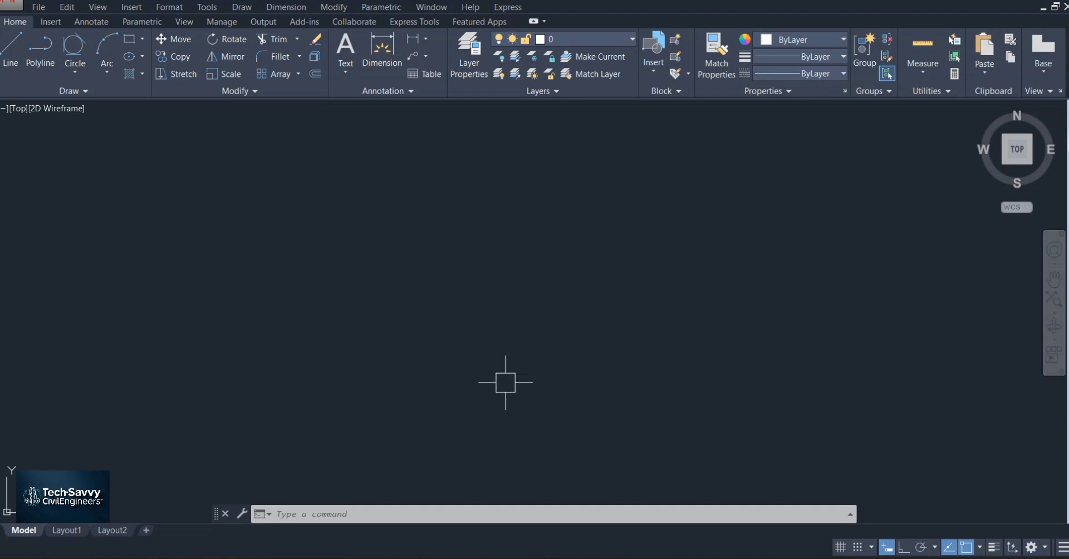
- Draw a circle with a radius of 5 in the empty drawing area
{"action": "type", "text": "c"}
{"action": "key", "text": "Return"}
{"action": "left_click", "coordinate": [495, 294]}
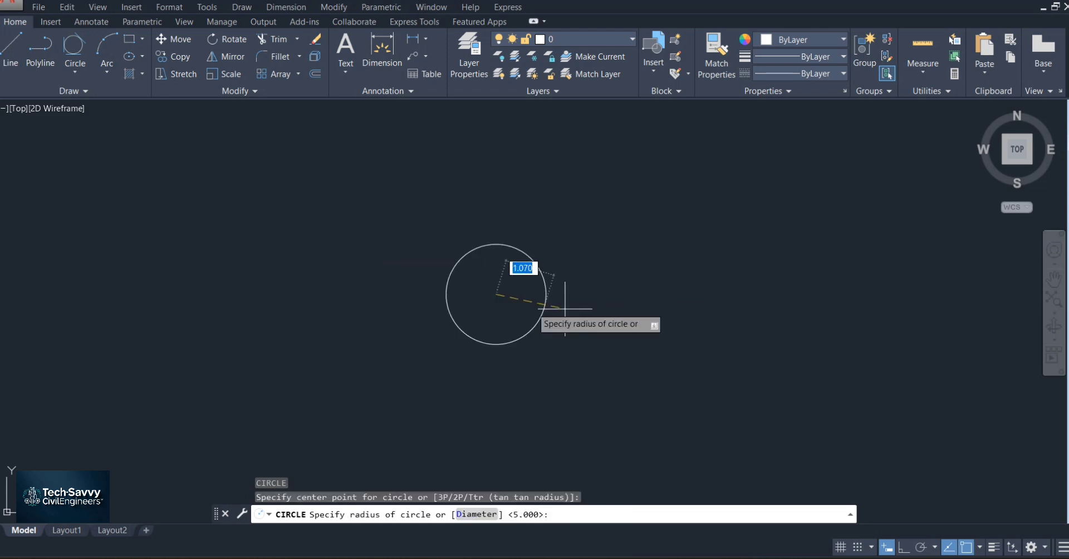
{"action": "type", "text": "5"}
{"action": "key", "text": "Return"}
{"action": "scroll", "coordinate": [682, 301], "scroll_direction": "down", "scroll_amount": 4}
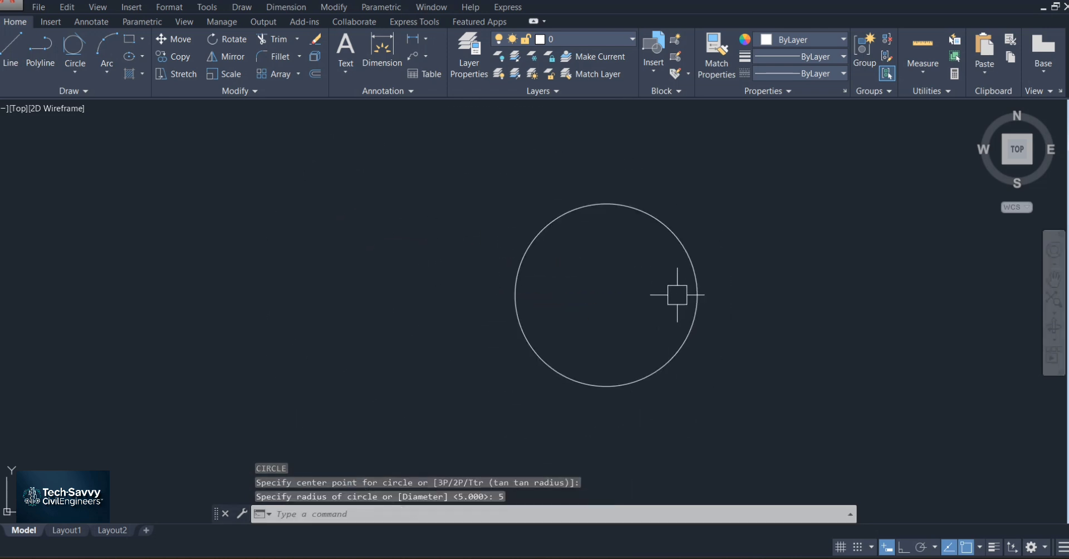
{"action": "middle_click_drag", "start_coordinate": [567, 254], "coordinate": [389, 272]}
- Draw a small circle with a radius of 1 centred on the large circle's top quadrant
{"action": "left_click", "coordinate": [424, 221]}
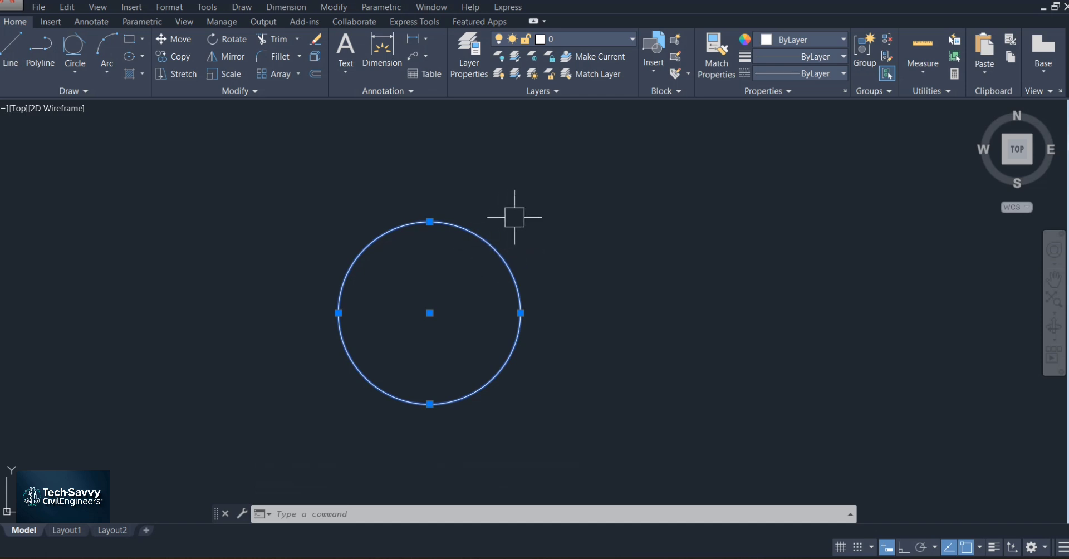
{"action": "key", "text": "Return"}
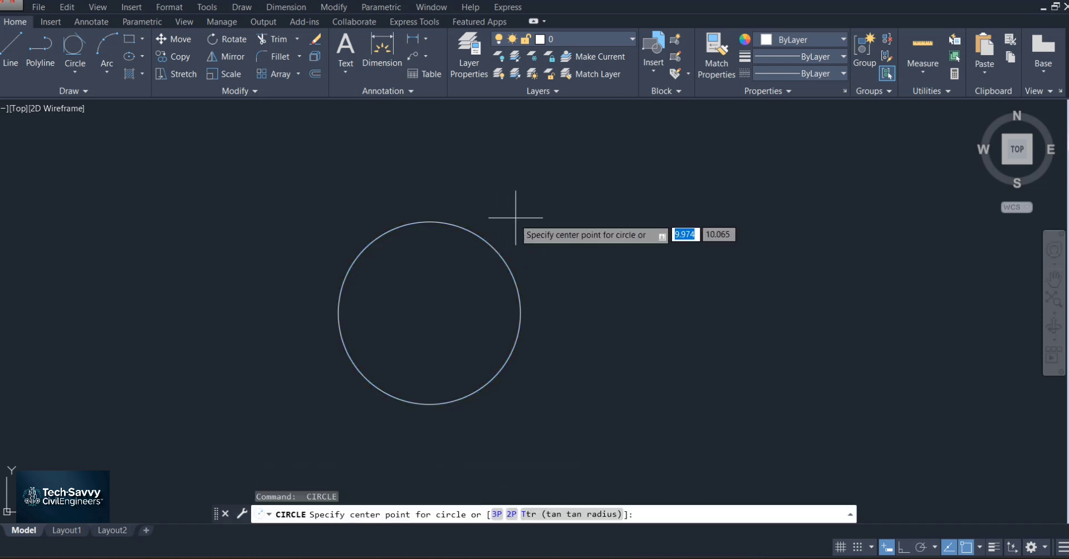
{"action": "left_click", "coordinate": [430, 222]}
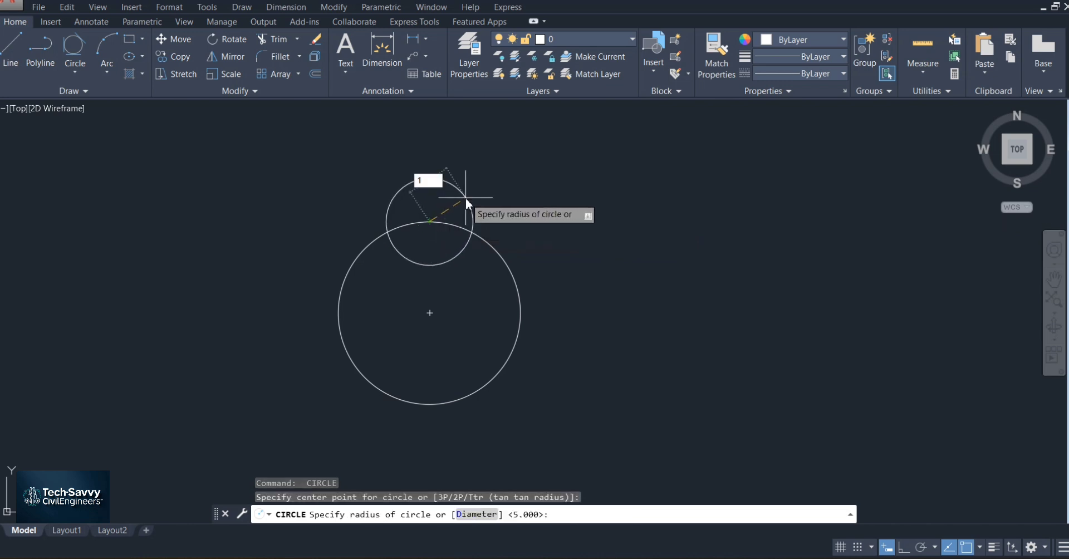
{"action": "key", "text": "Return"}
{"action": "left_click", "coordinate": [436, 206]}
{"action": "scroll", "coordinate": [436, 206], "scroll_direction": "up", "scroll_amount": 4}
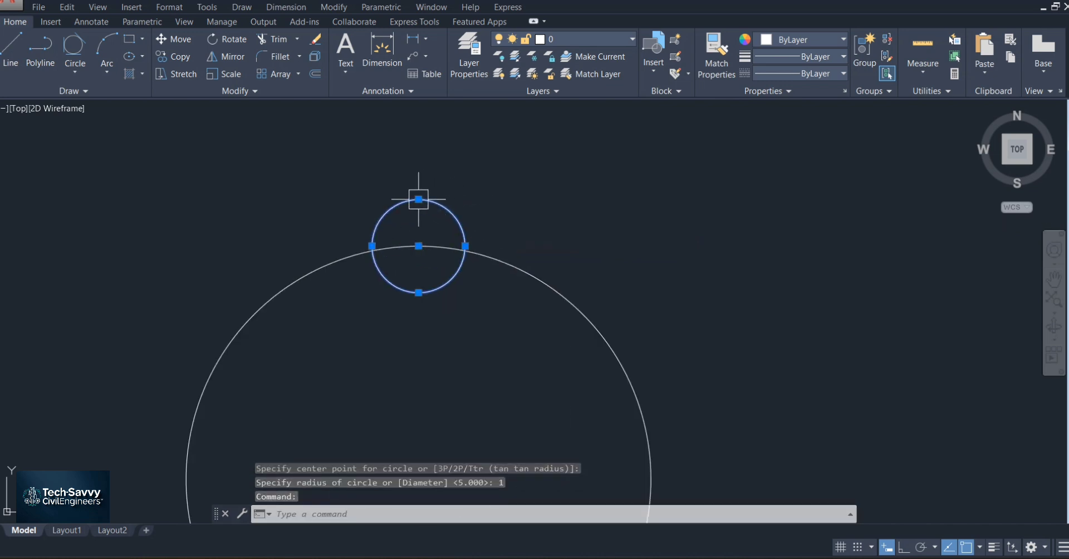
{"action": "key", "text": "Escape"}
{"action": "scroll", "coordinate": [420, 201], "scroll_direction": "down", "scroll_amount": 6}
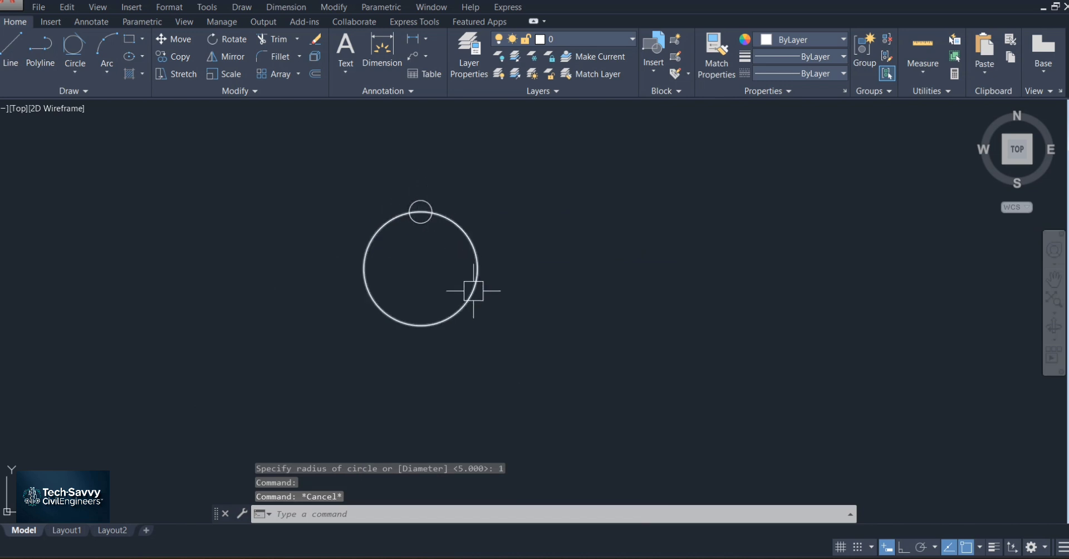
- Draw a circle with a radius of 1 centred on the large circle's right quadrant
{"action": "scroll", "coordinate": [474, 273], "scroll_direction": "up", "scroll_amount": 2}
{"action": "left_click", "coordinate": [477, 251]}
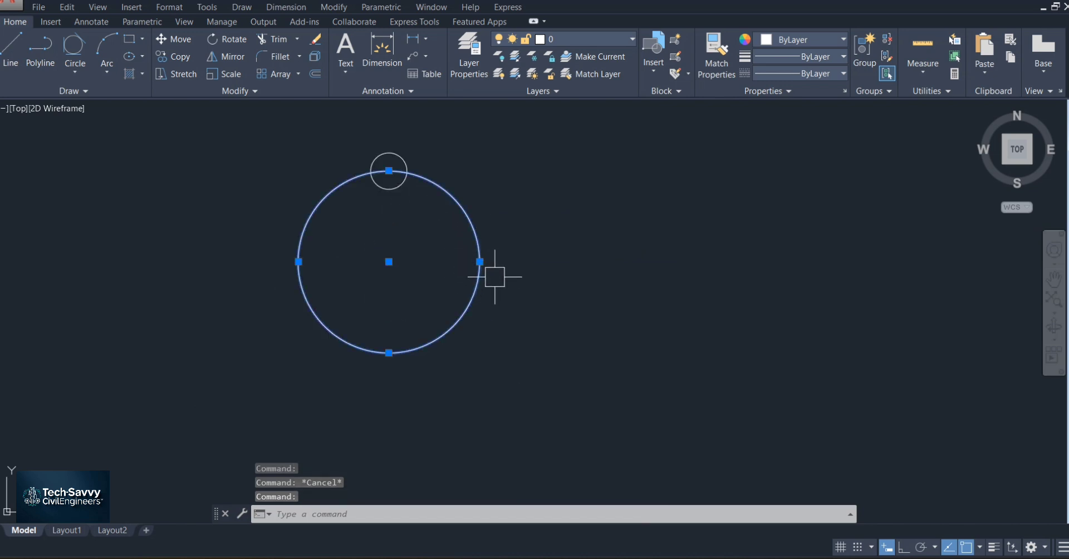
{"action": "key", "text": "Escape"}
{"action": "key", "text": "Return"}
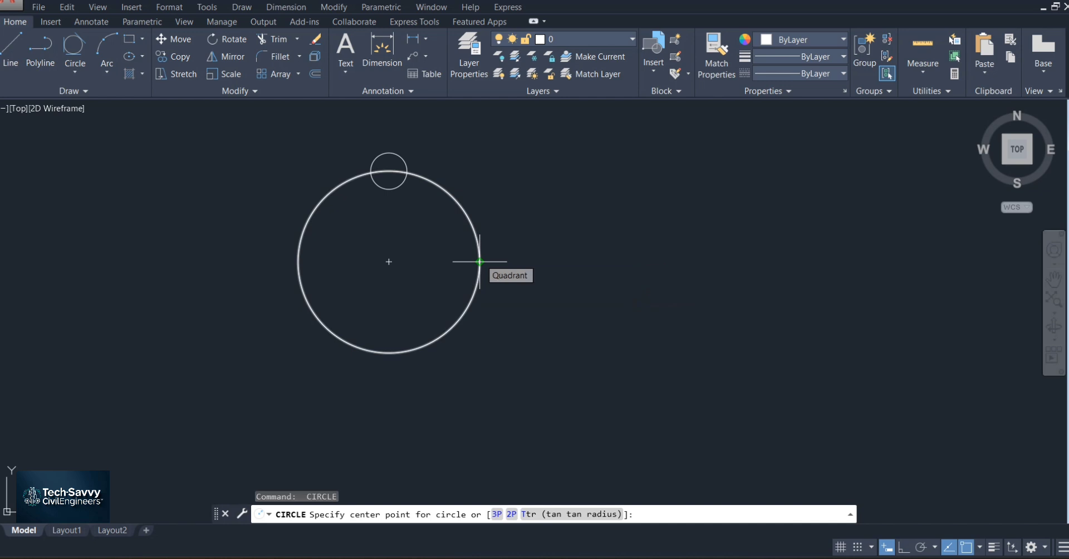
{"action": "left_click", "coordinate": [480, 261]}
{"action": "key", "text": "Return"}
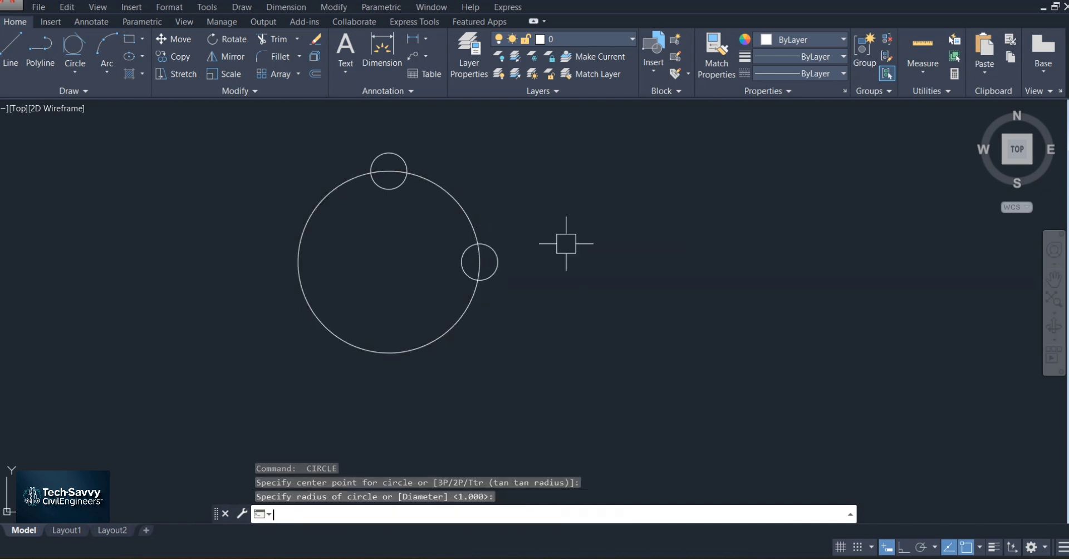
{"action": "middle_click_drag", "start_coordinate": [403, 305], "coordinate": [432, 332]}
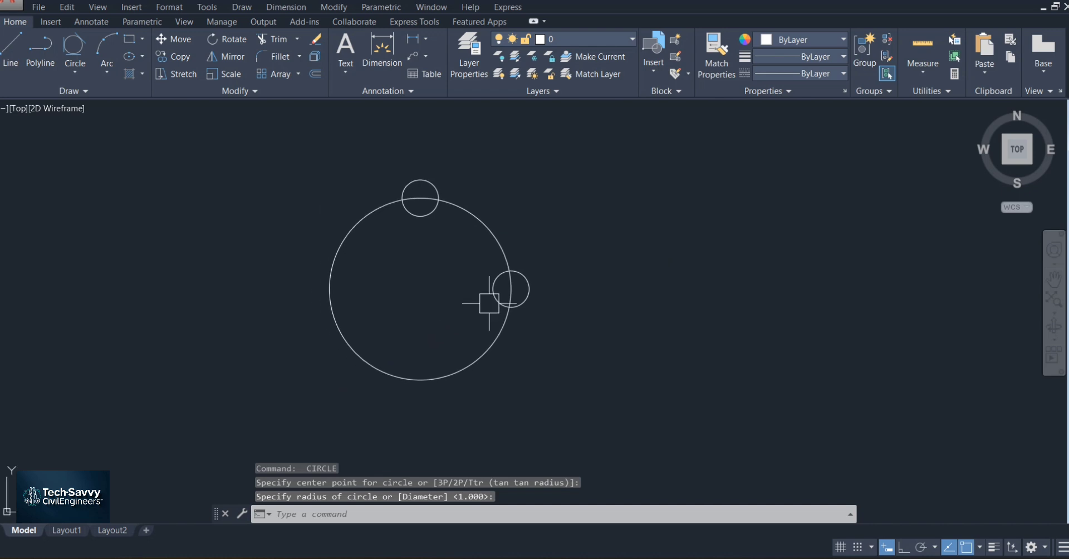
{"action": "left_click", "coordinate": [527, 289]}
{"action": "scroll", "coordinate": [530, 288], "scroll_direction": "up", "scroll_amount": 2}
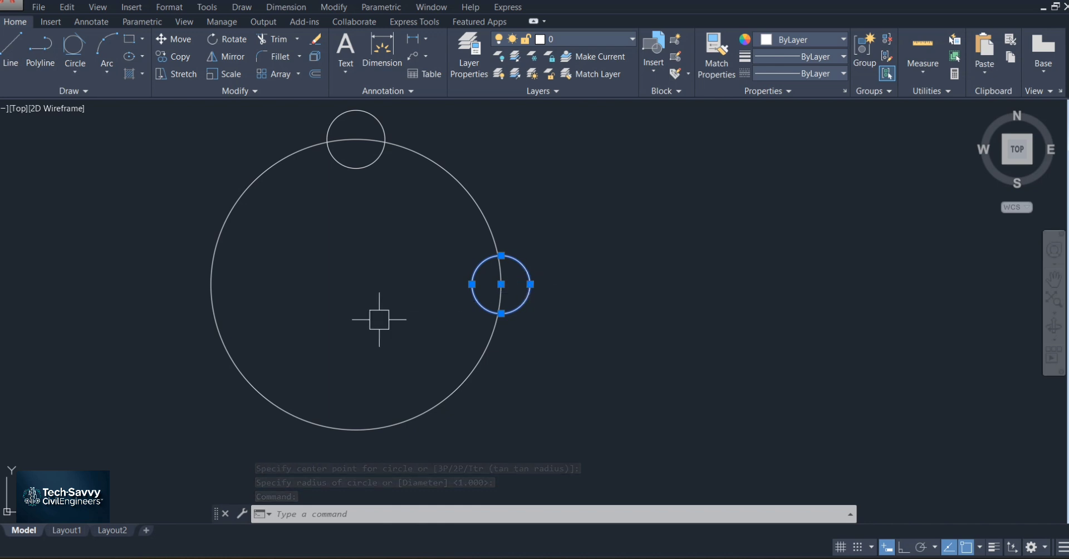
- Draw a circle with a radius of 1 centred on the large circle's bottom quadrant
{"action": "scroll", "coordinate": [377, 317], "scroll_direction": "down", "scroll_amount": 2}
{"action": "middle_click_drag", "start_coordinate": [365, 333], "coordinate": [493, 299]}
{"action": "key", "text": "space"}
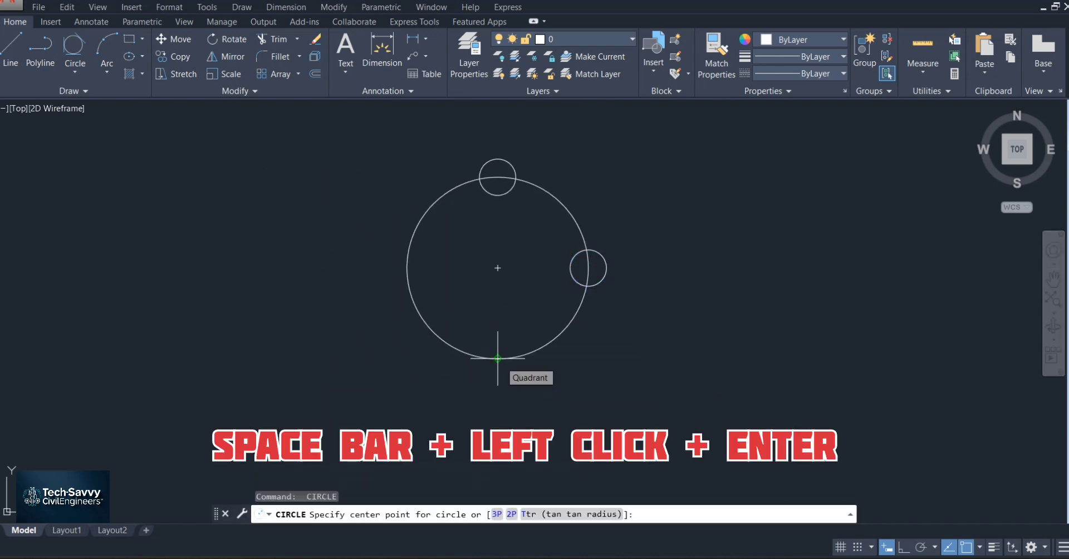
{"action": "left_click", "coordinate": [497, 358]}
{"action": "key", "text": "Return"}
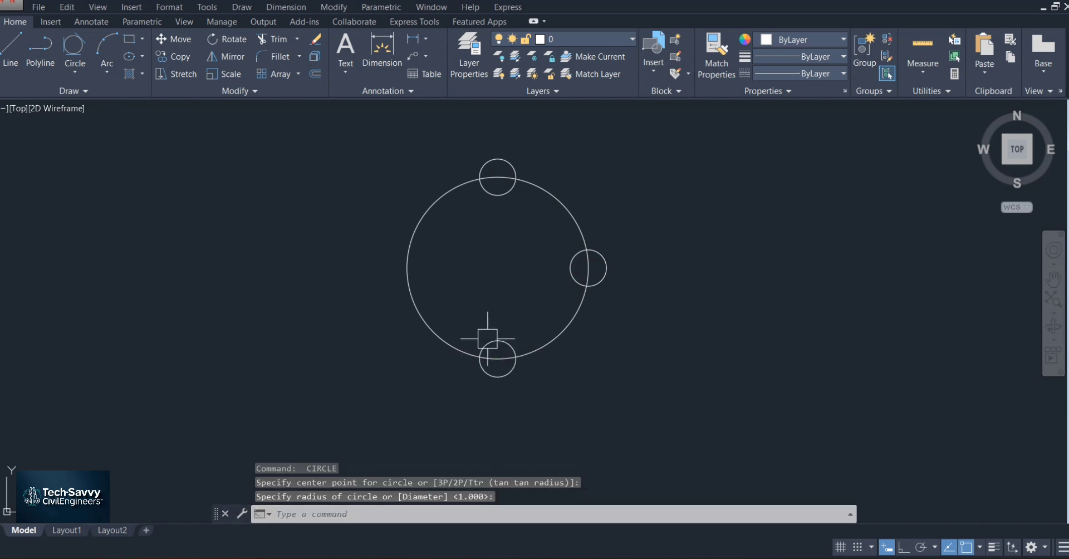
- Draw a circle with a radius of 1 centred on the large circle's left quadrant
{"action": "key", "text": "space"}
{"action": "left_click", "coordinate": [408, 267]}
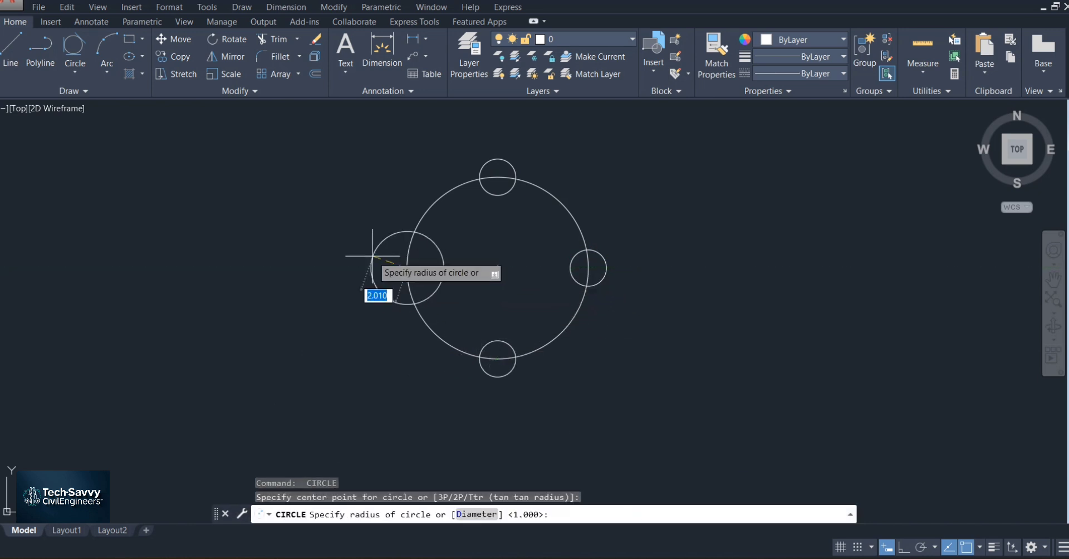
{"action": "key", "text": "Return"}
{"action": "scroll", "coordinate": [517, 307], "scroll_direction": "down", "scroll_amount": 2}
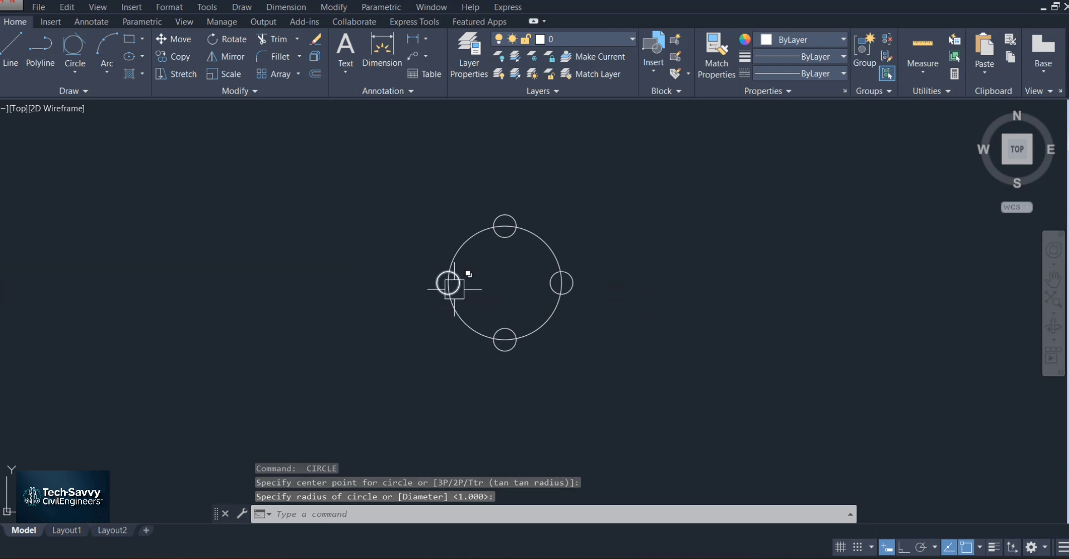
{"action": "scroll", "coordinate": [452, 287], "scroll_direction": "up", "scroll_amount": 3}
{"action": "left_click", "coordinate": [401, 273]}
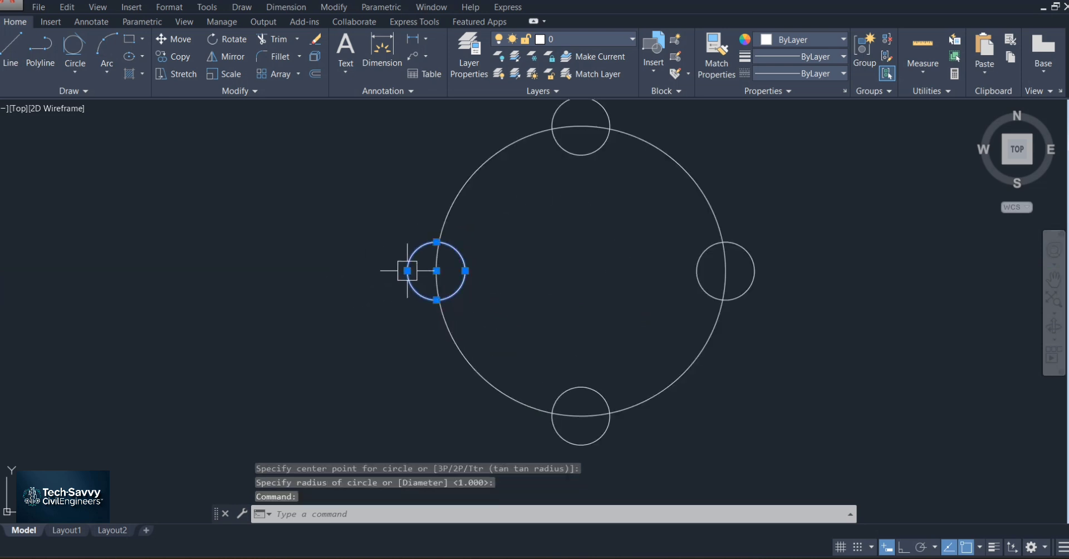
{"action": "scroll", "coordinate": [408, 270], "scroll_direction": "down", "scroll_amount": 3}
{"action": "key", "text": "Escape"}
{"action": "key", "text": "Escape"}
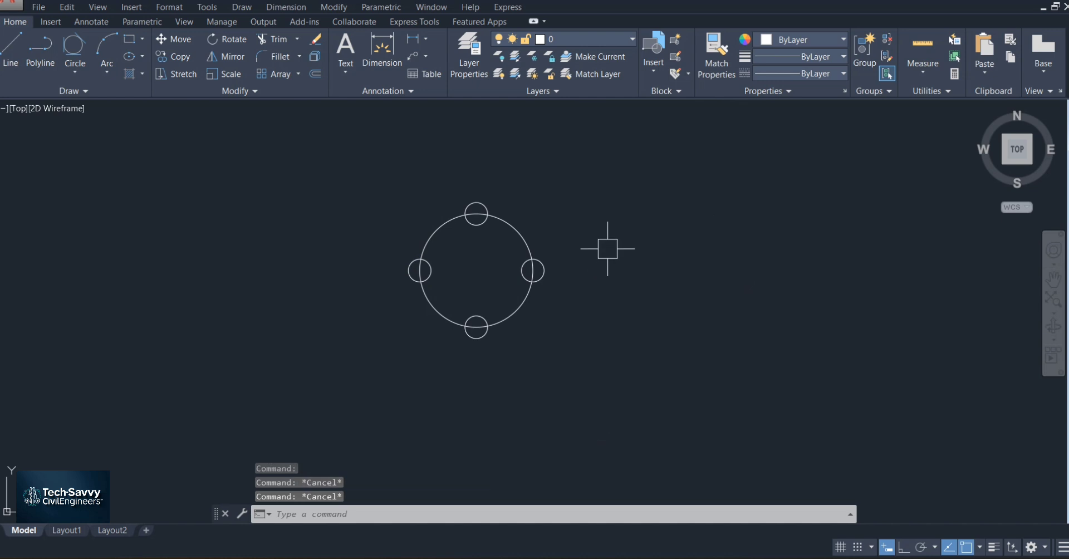